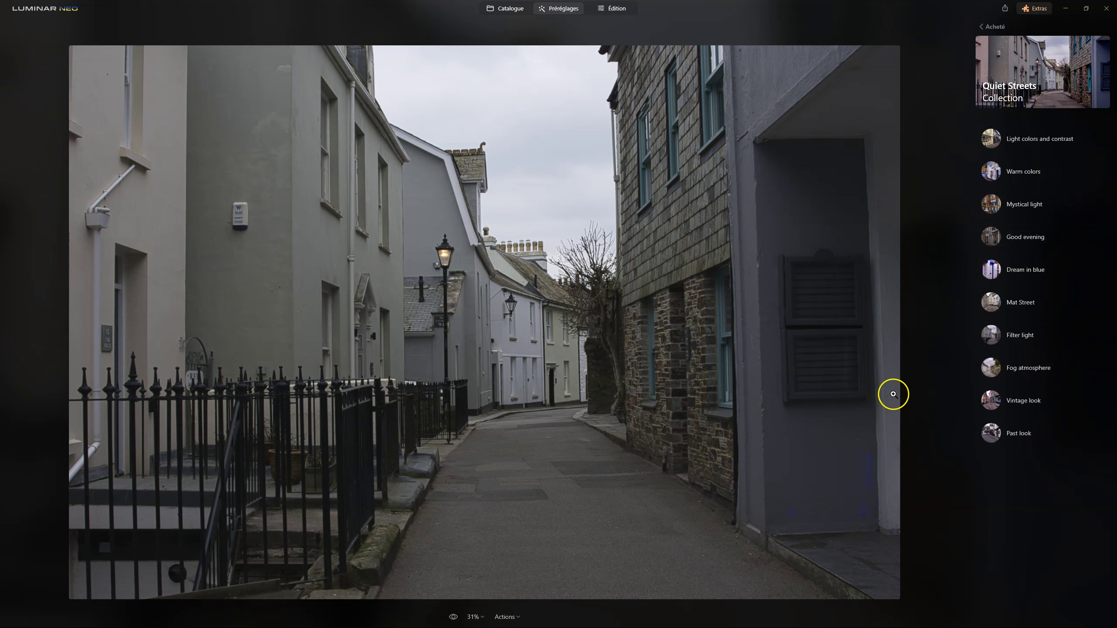
- Try the Mat Street preset on the narrow street photo and compare it with the original
left_click(992, 312)
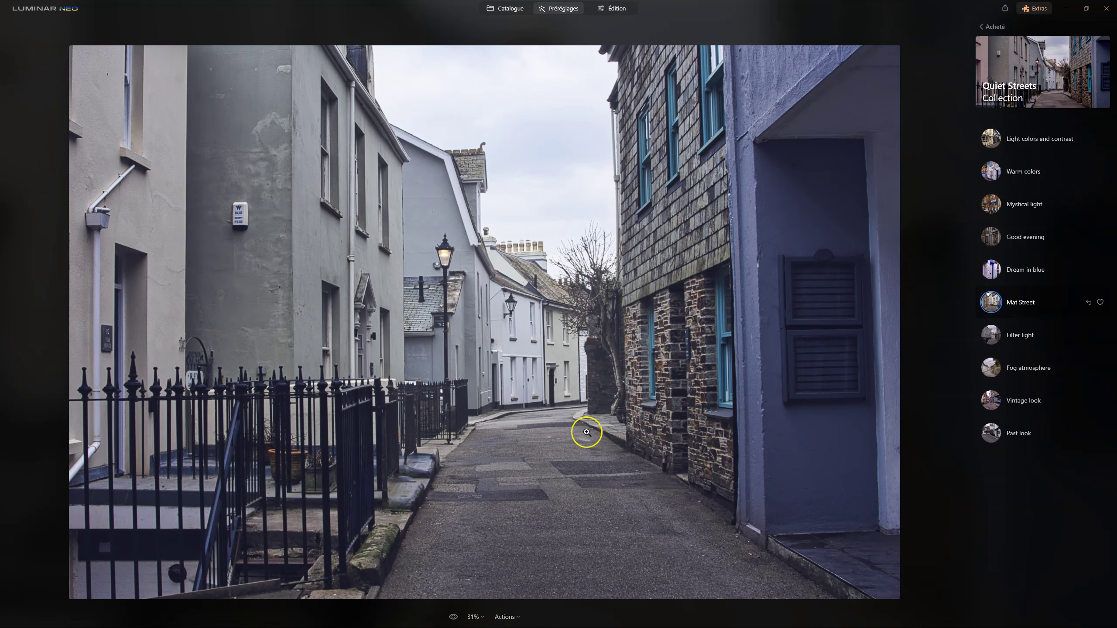
left_click(453, 617)
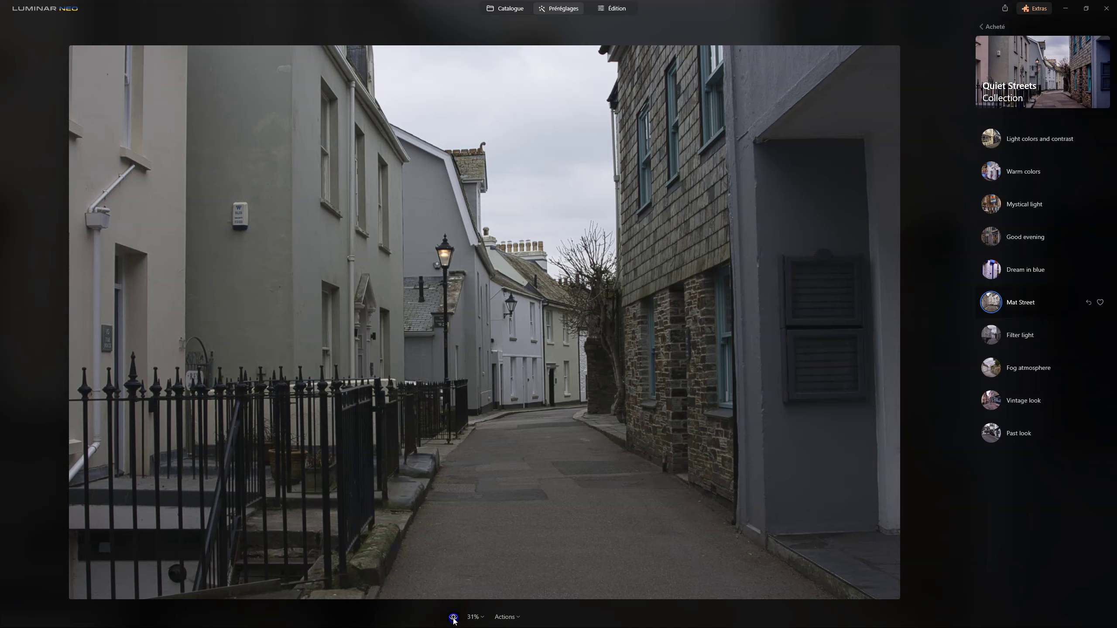
left_click(453, 617)
left_click(453, 617)
left_click(453, 617)
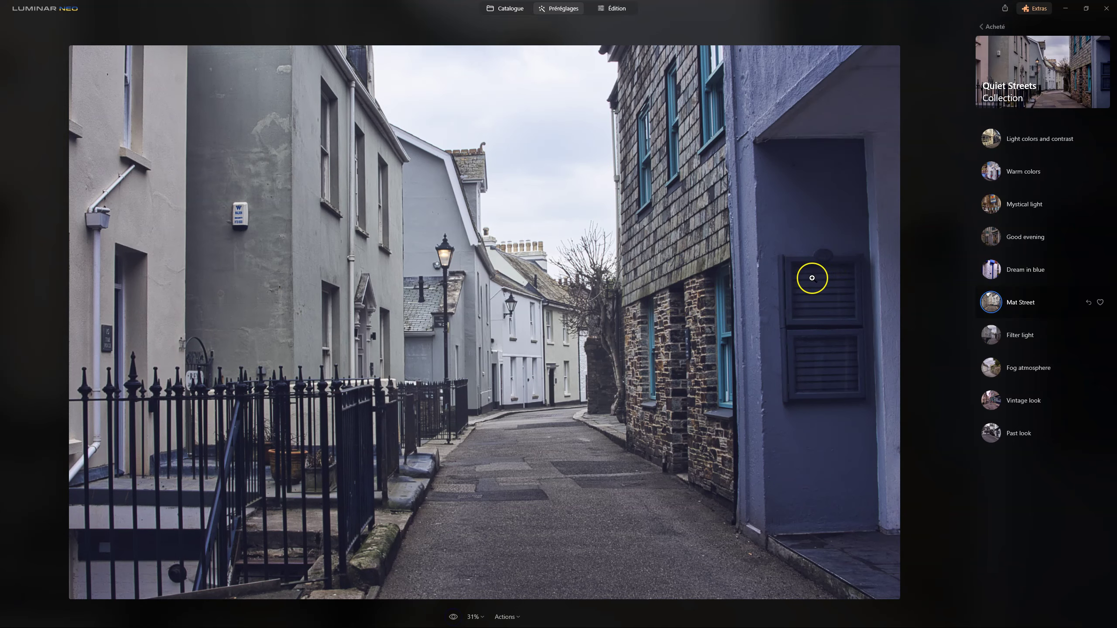
- Try the Vintage look preset on the narrow street photo and compare it with the original
left_click(991, 401)
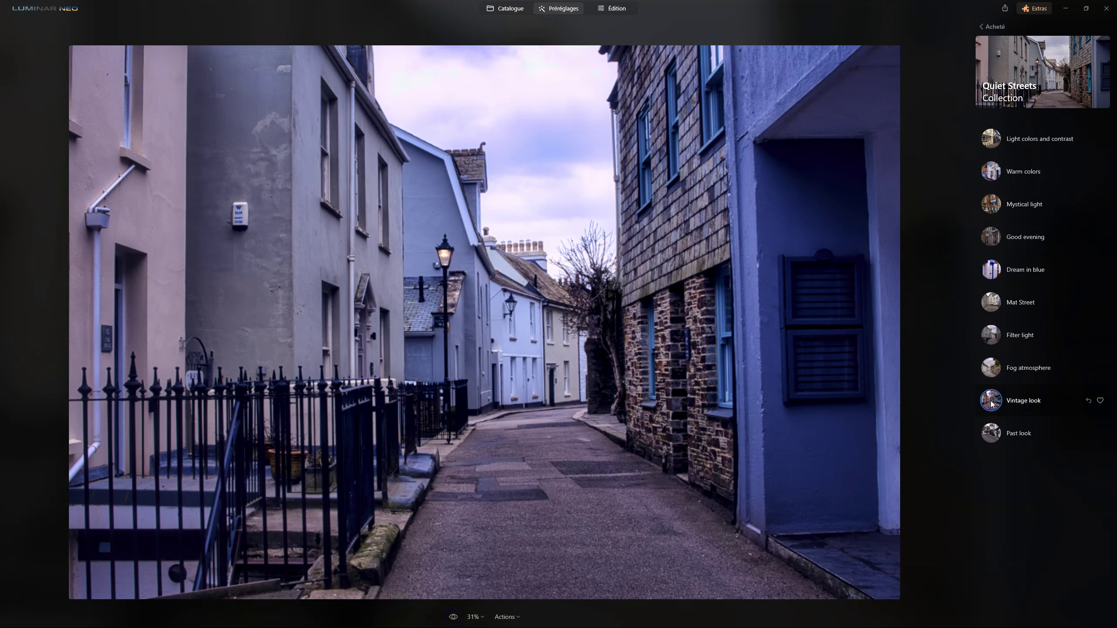
left_click(814, 422)
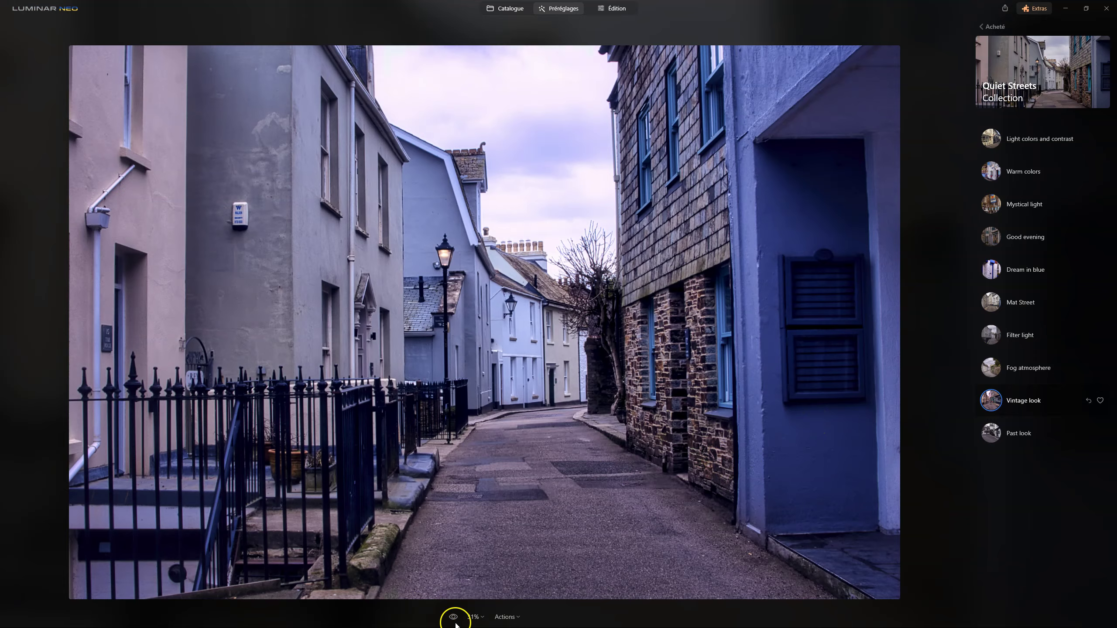
left_click(453, 617)
- Apply the Warm colors preset to the narrow street photo and compare it with the original
left_click(990, 172)
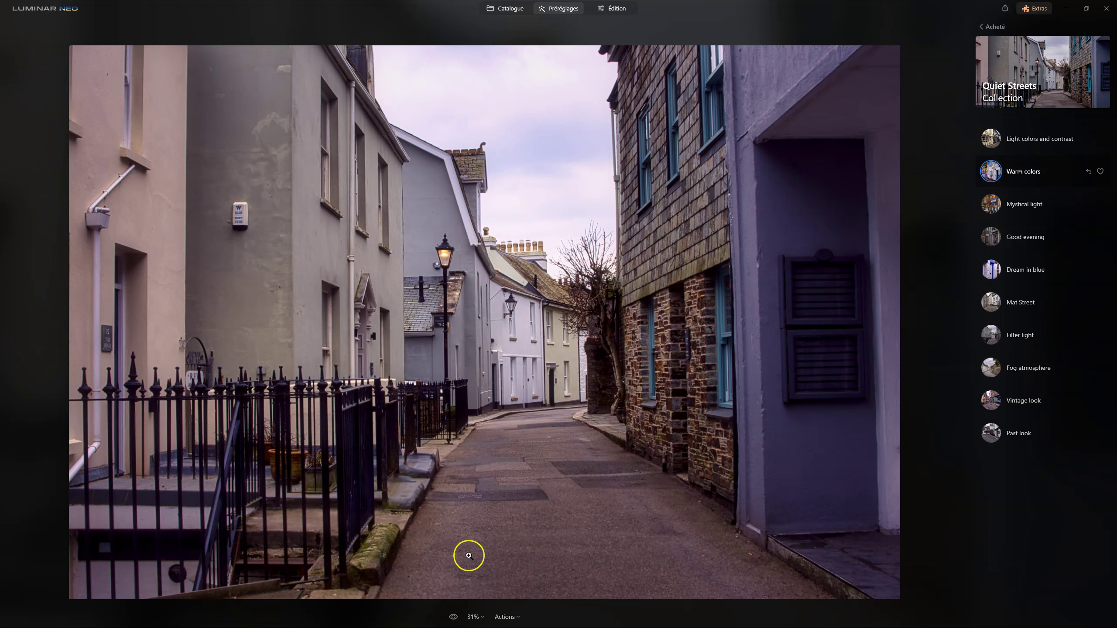
left_click(453, 617)
left_click(454, 617)
left_click(454, 617)
left_click(454, 617)
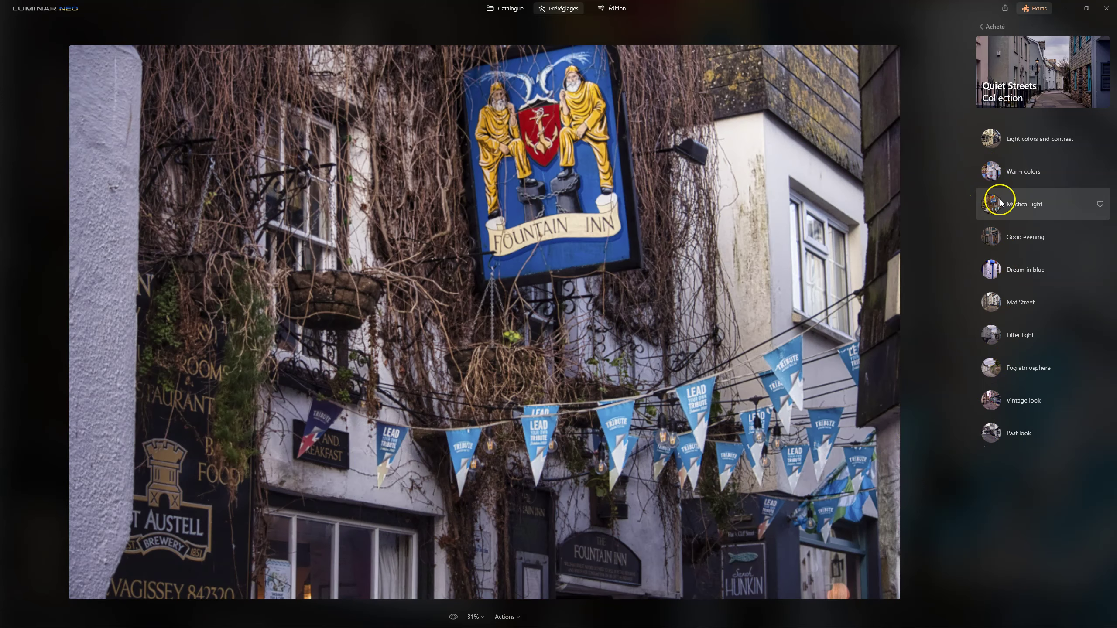
- Try the Mystical light preset on the Fountain Inn photo and compare it with the original
left_click(996, 203)
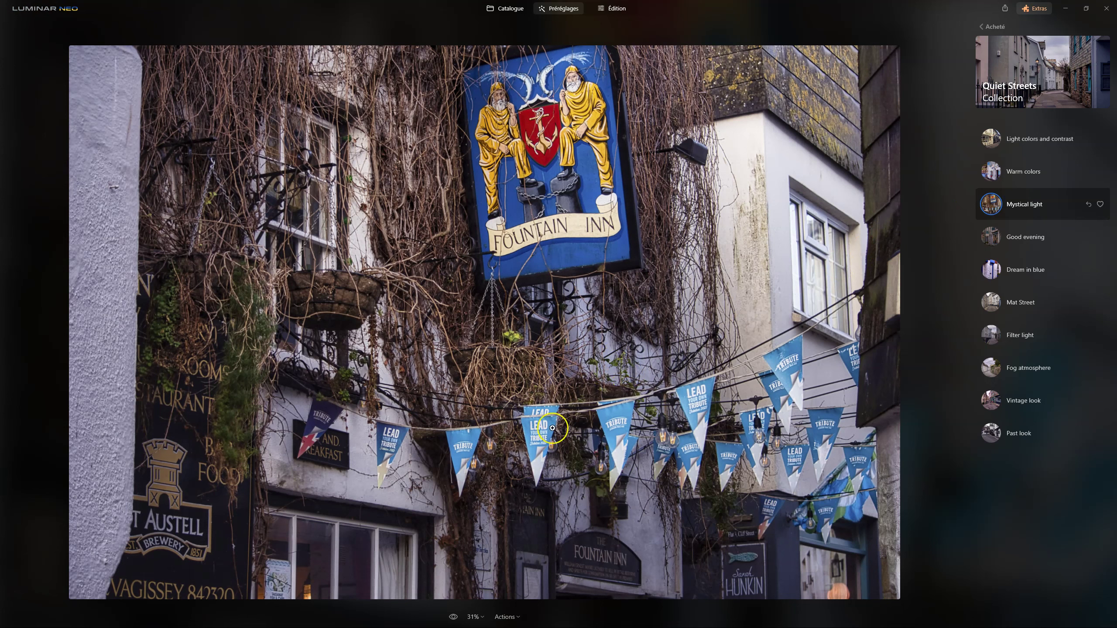
left_click(454, 618)
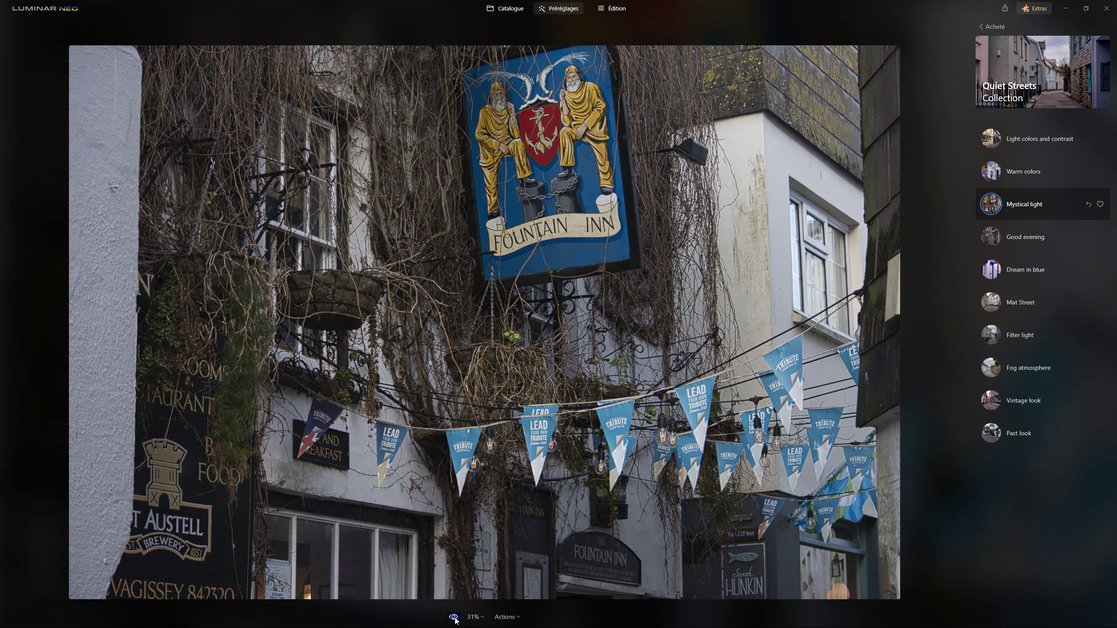
left_click(454, 618)
left_click(455, 618)
left_click(455, 618)
- Try the Vintage look preset on the Fountain Inn photo and compare it with the original
left_click(991, 400)
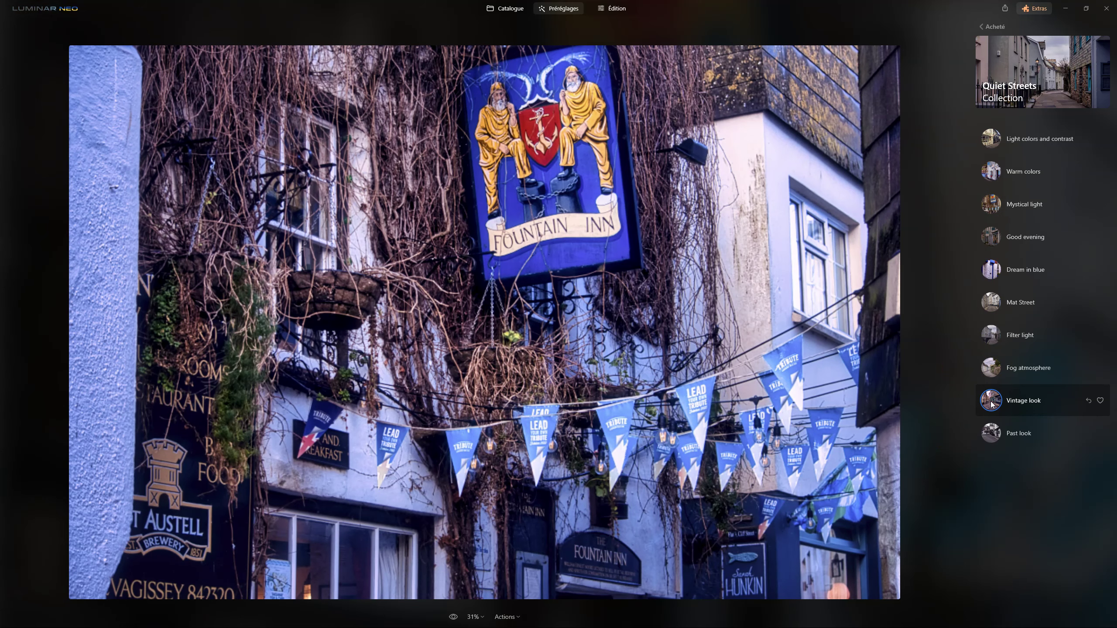
left_click(453, 617)
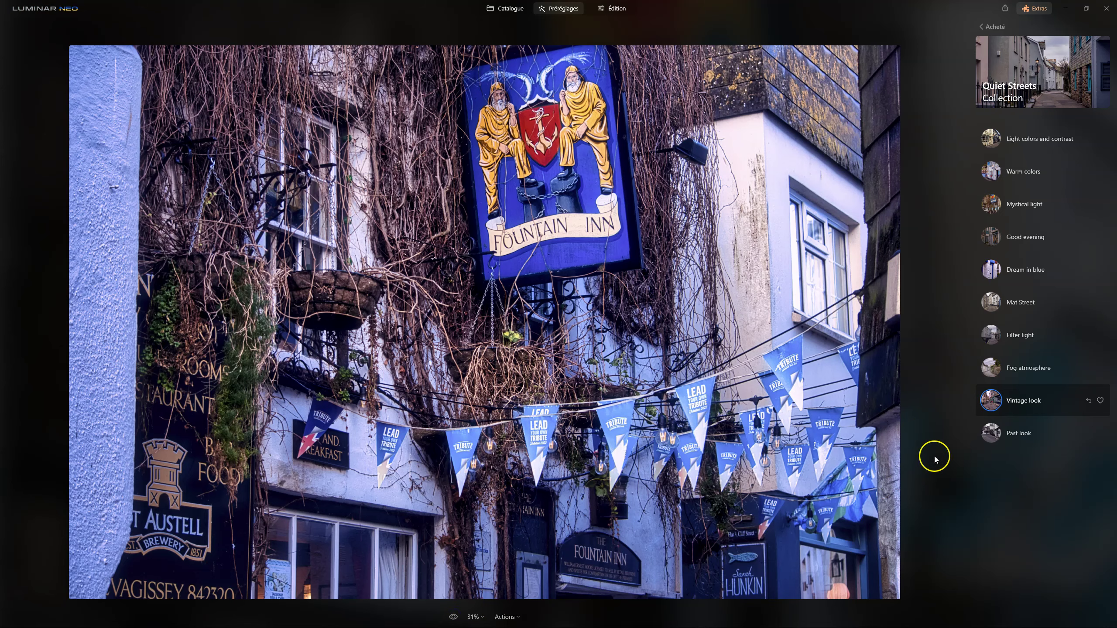
- Apply the Past look preset to the Fountain Inn photo and compare it with the original
left_click(986, 435)
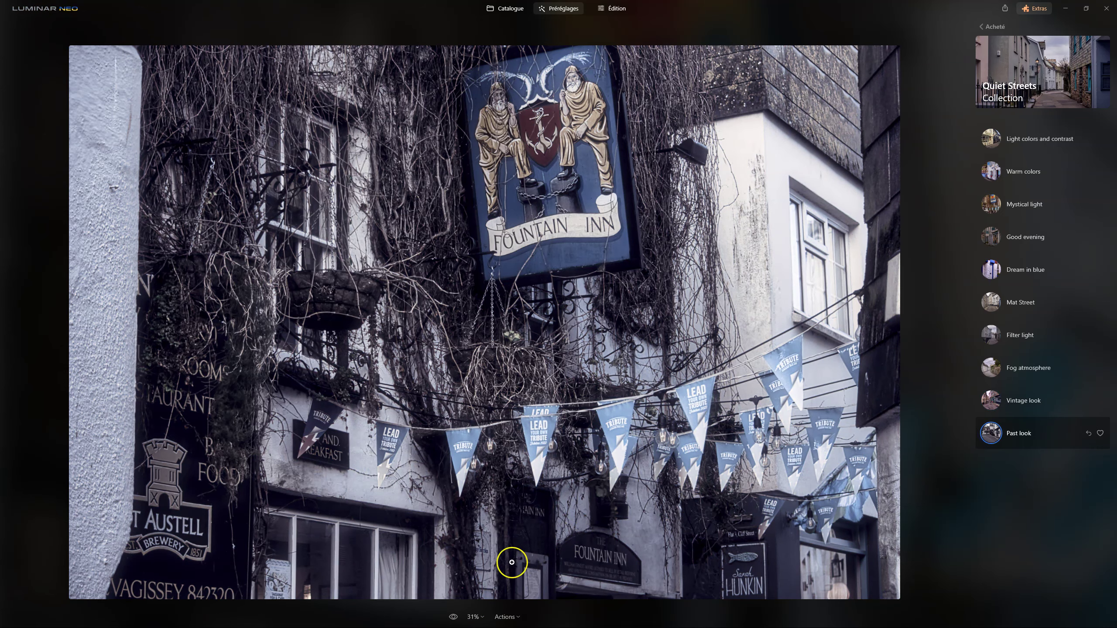
left_click(453, 619)
left_click(453, 620)
left_click(453, 618)
left_click(453, 617)
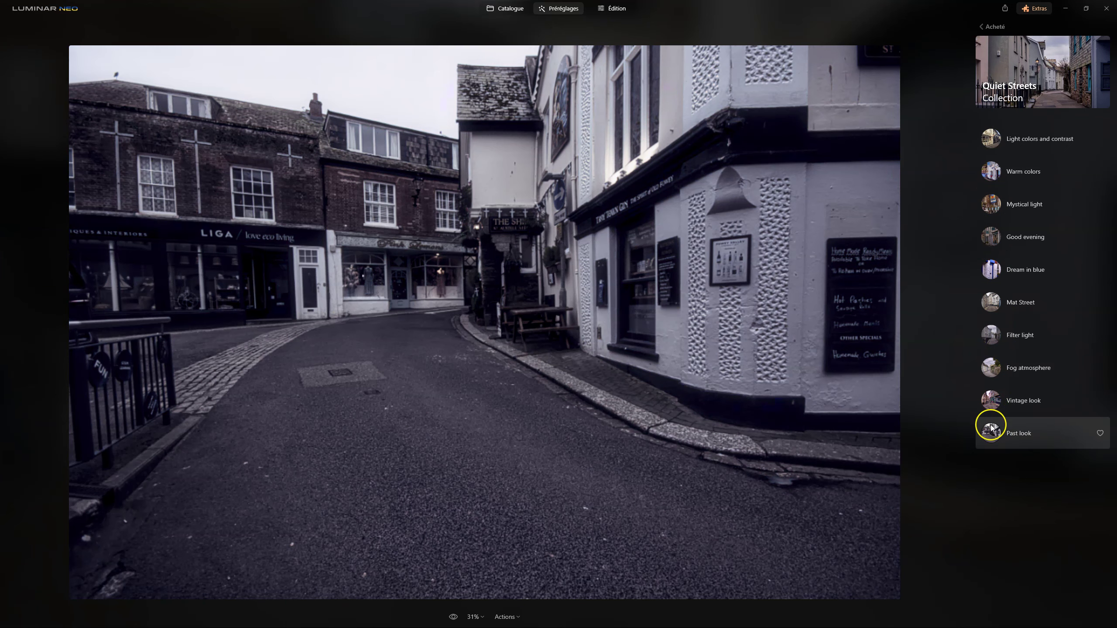
- Try the Past look preset on the street corner photo and compare it with the original
left_click(991, 428)
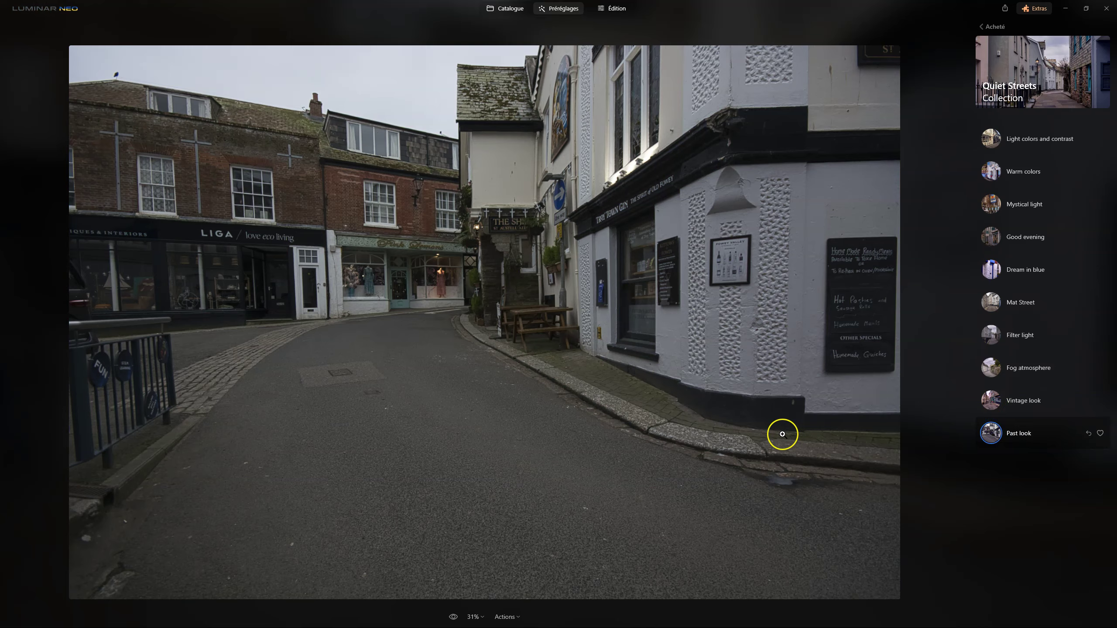
key("backslash")
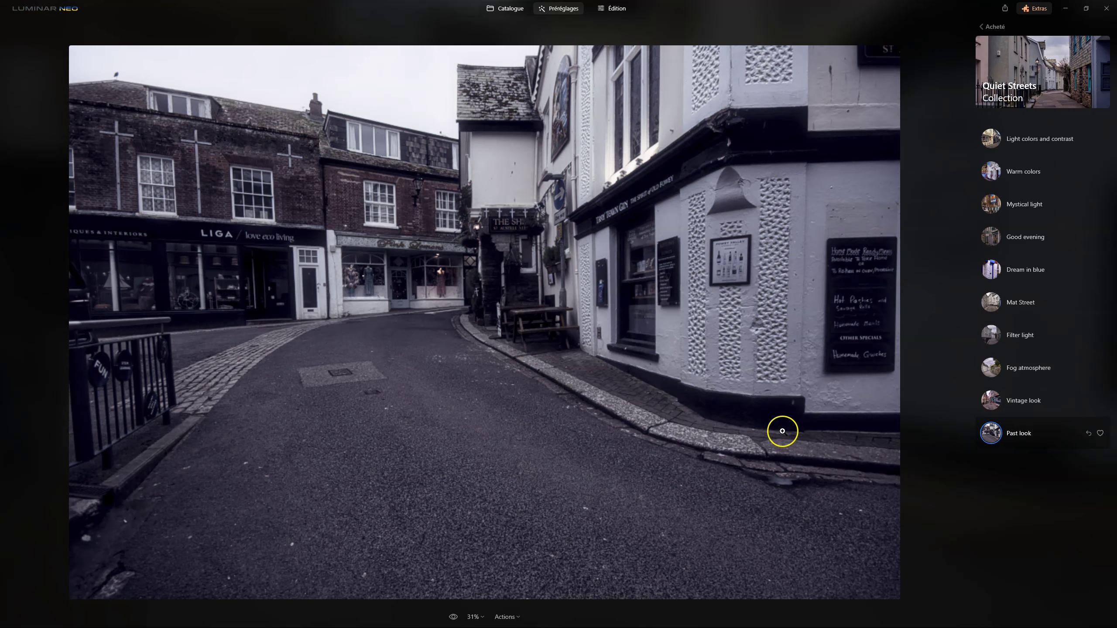
left_click(453, 617)
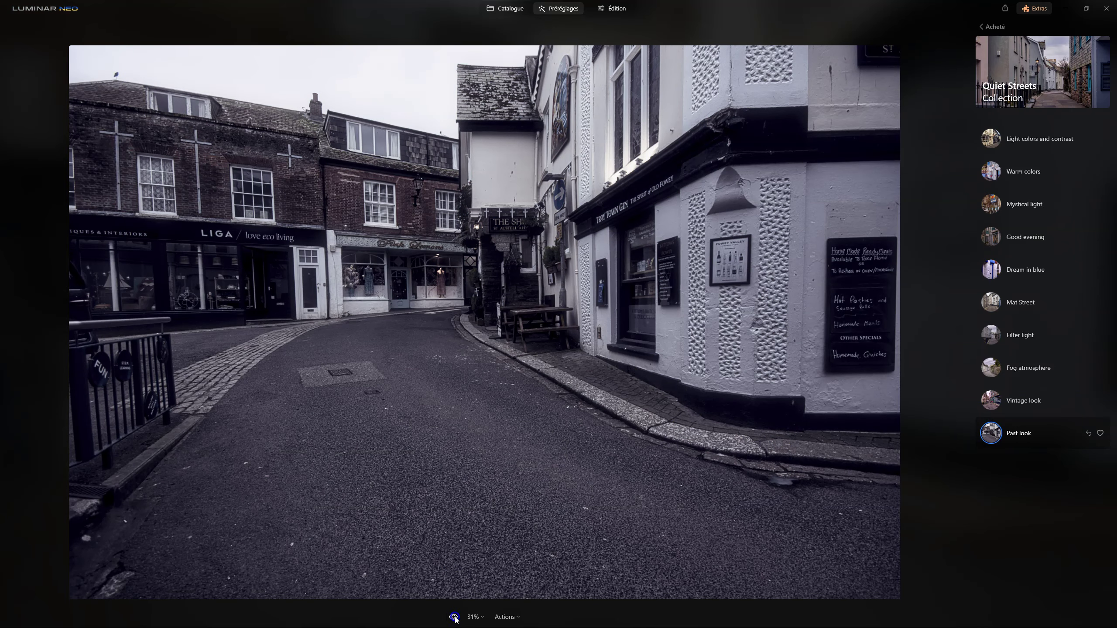
- Try the Warm colors preset on the street corner photo and compare it with the original
left_click(986, 175)
left_click(987, 176)
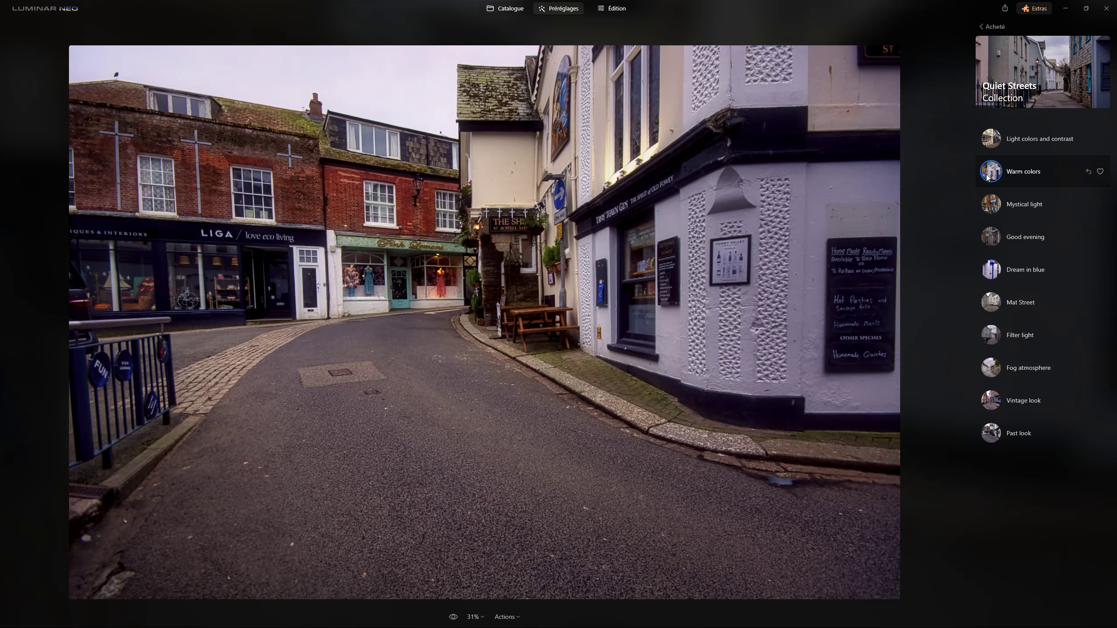
left_click(453, 617)
- Apply the Light colors and contrast preset to the street corner photo and compare it with the original
left_click(997, 139)
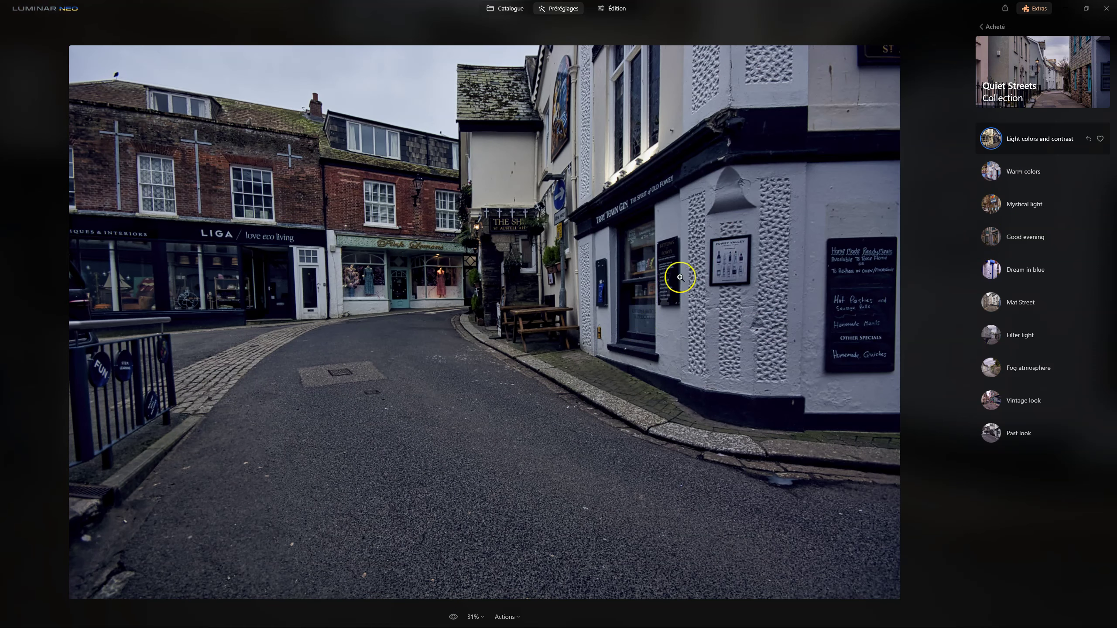
left_click(454, 617)
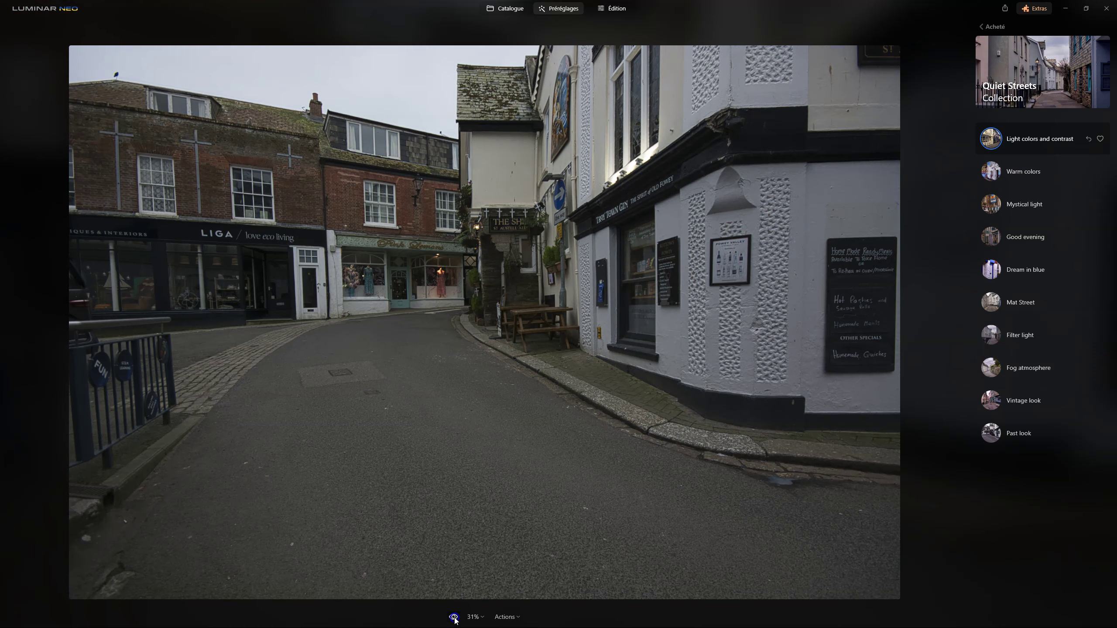
left_click(453, 617)
left_click(453, 617)
left_click(453, 617)
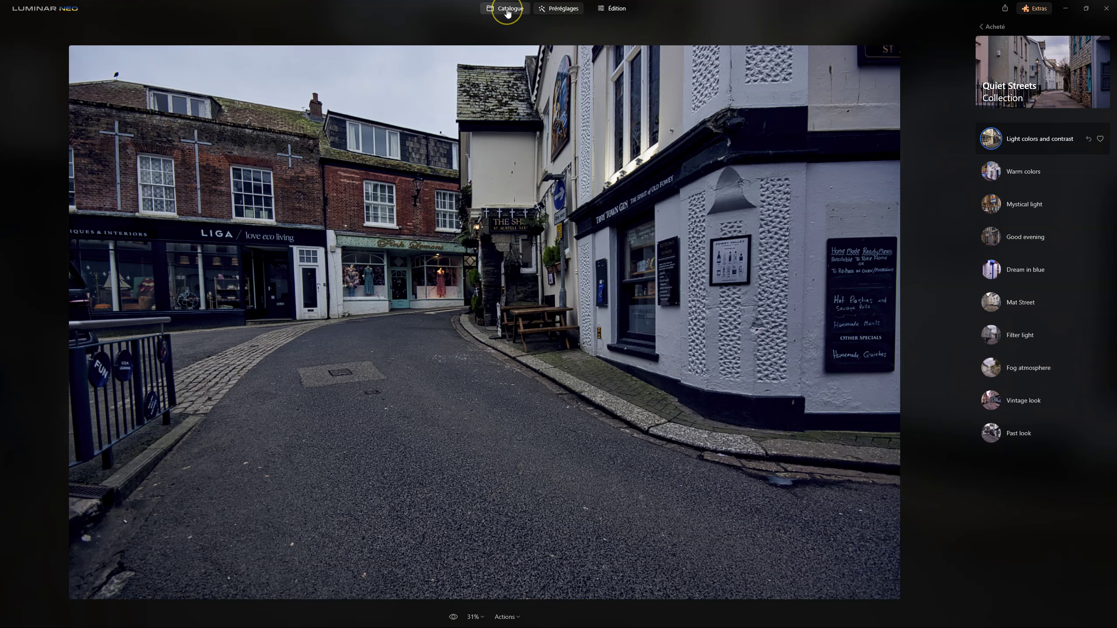
- Apply the Golden Sand preset from the purchased Golden Hour Vibes collection to the photo of footprints in sand
left_click(991, 24)
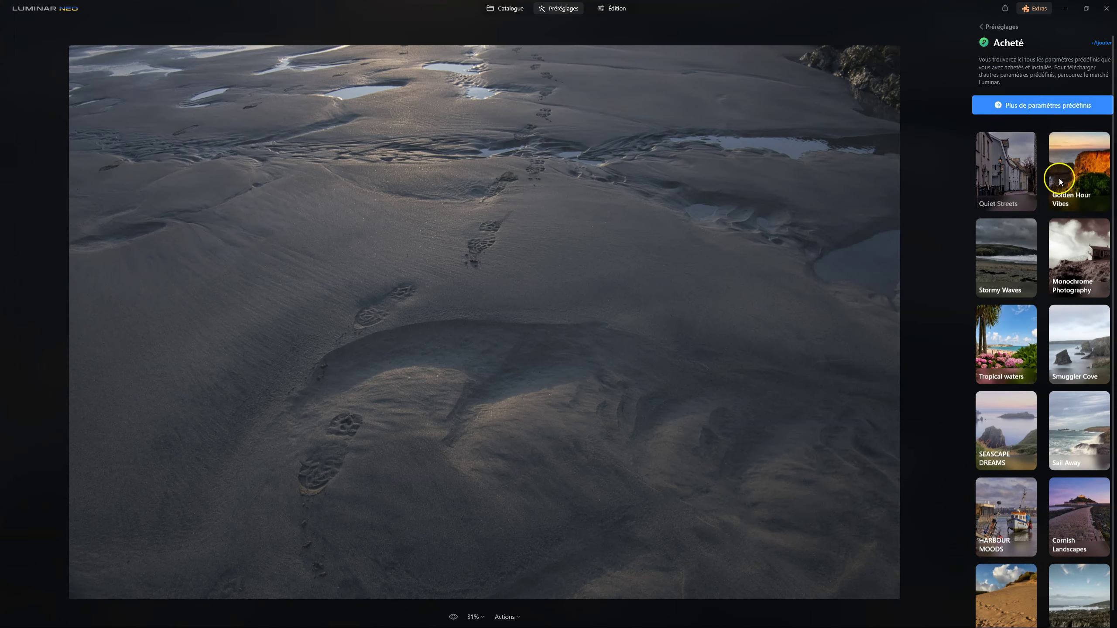
left_click(1064, 179)
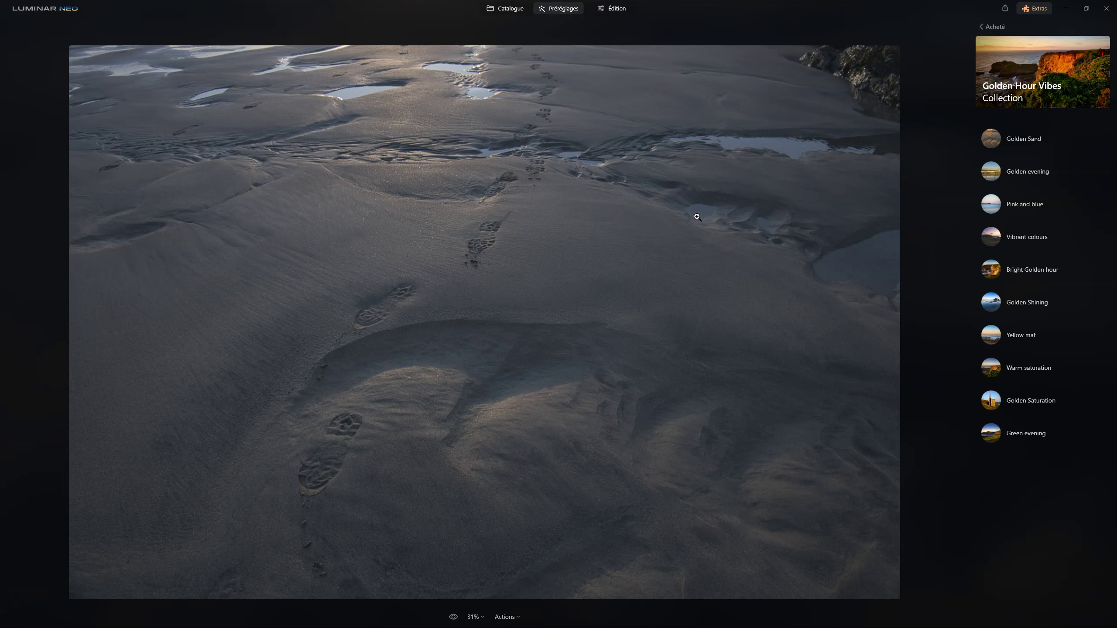
left_click(685, 213)
left_click(981, 133)
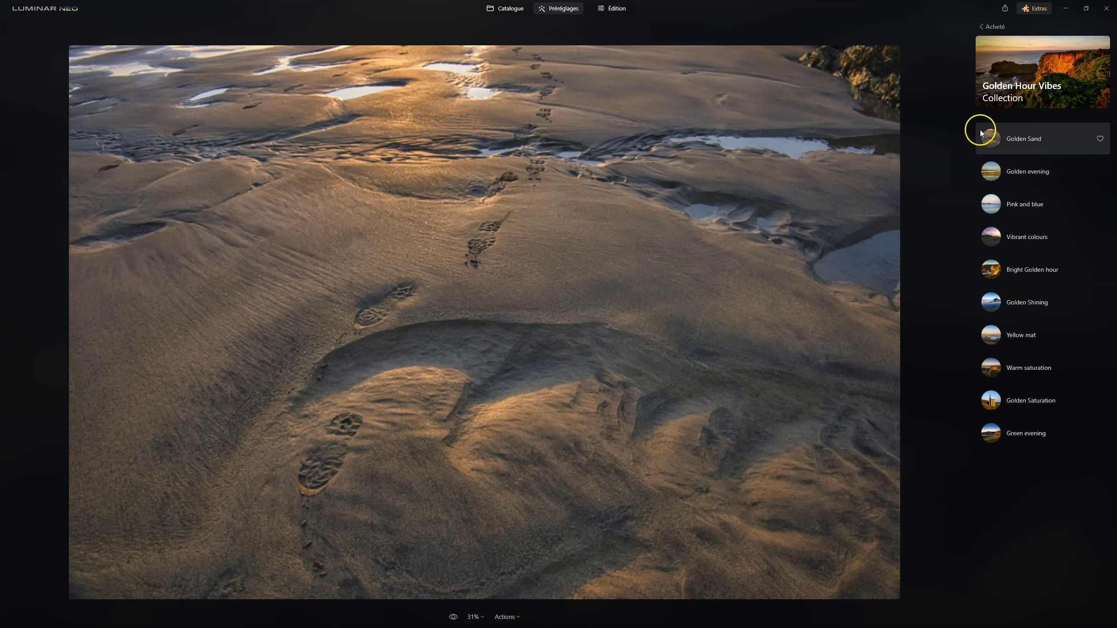
left_click(981, 133)
left_click(990, 138)
left_click(990, 137)
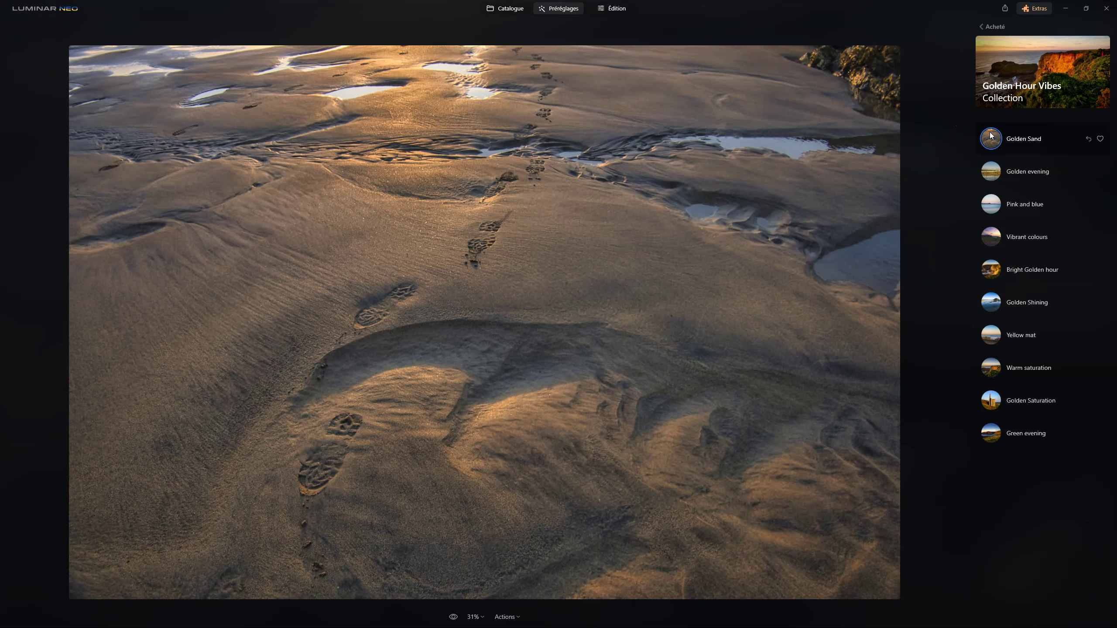
- Compare the footprints photo before and after the Golden Sand preset several times
left_click(454, 617)
left_click(453, 617)
left_click(453, 616)
left_click(453, 617)
left_click(453, 617)
left_click(454, 617)
left_click(453, 617)
left_click(453, 617)
left_click(453, 617)
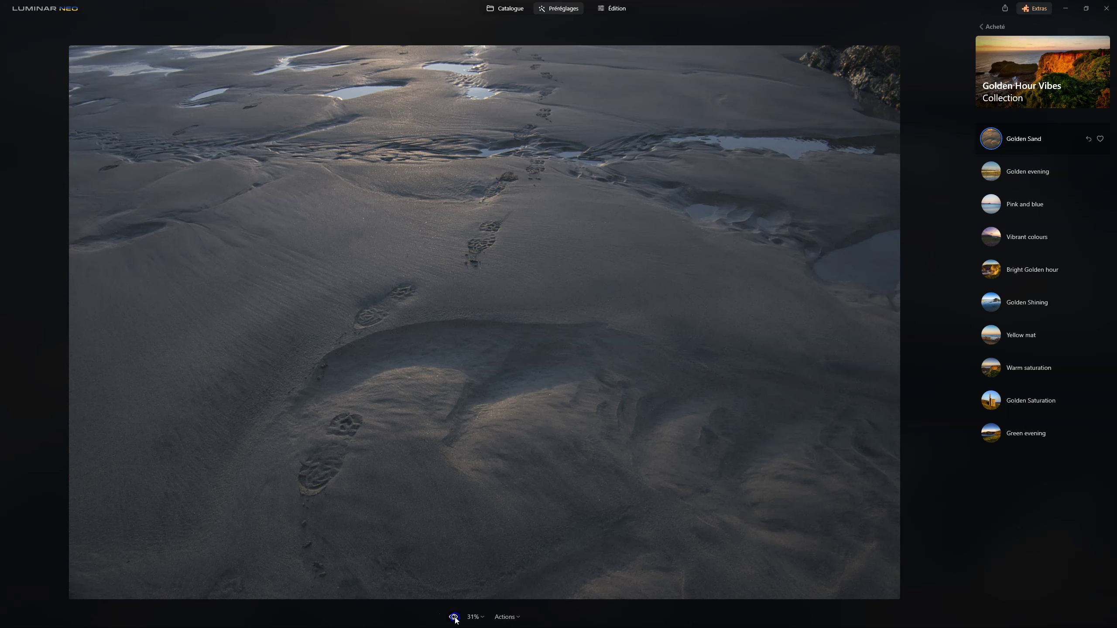
left_click(453, 617)
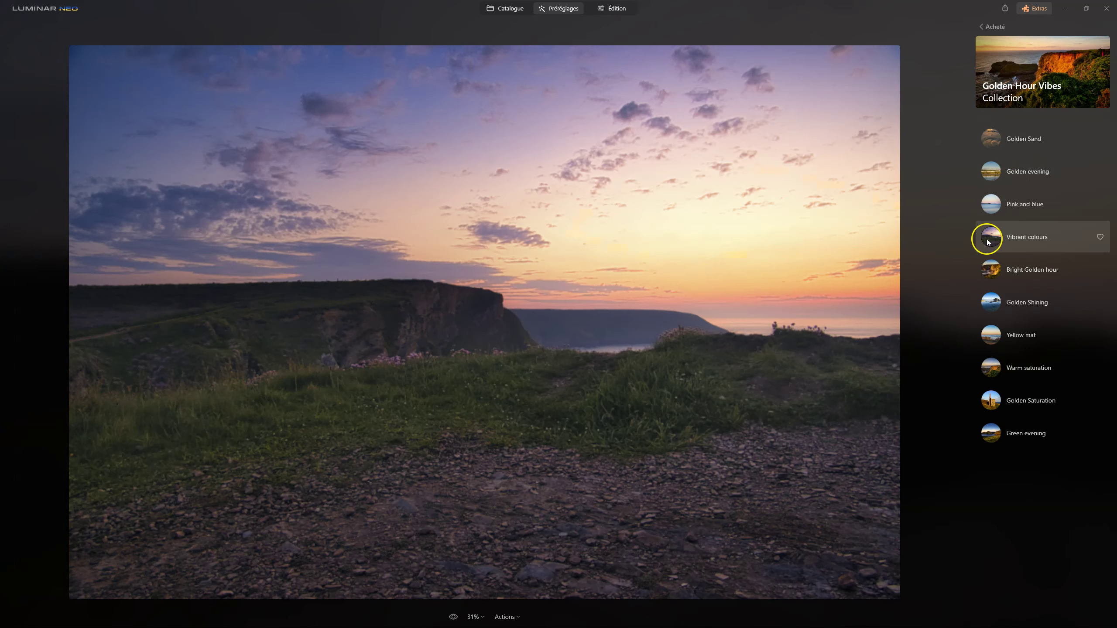
- Try the Vibrant colours preset on the clifftop sunset photo and compare it with the original
left_click(987, 242)
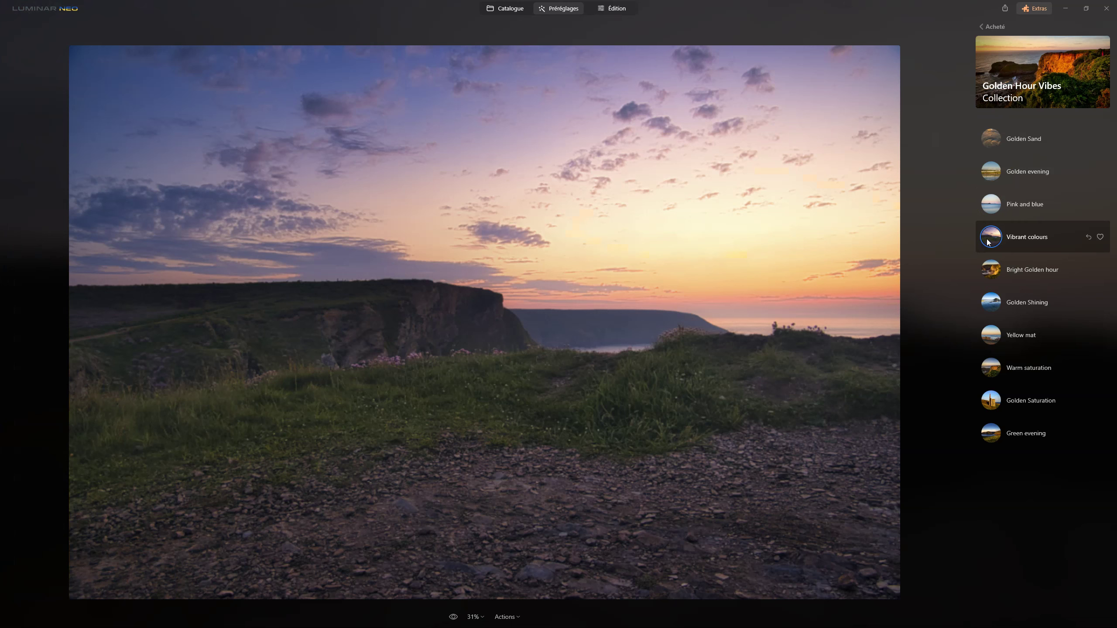
left_click(453, 617)
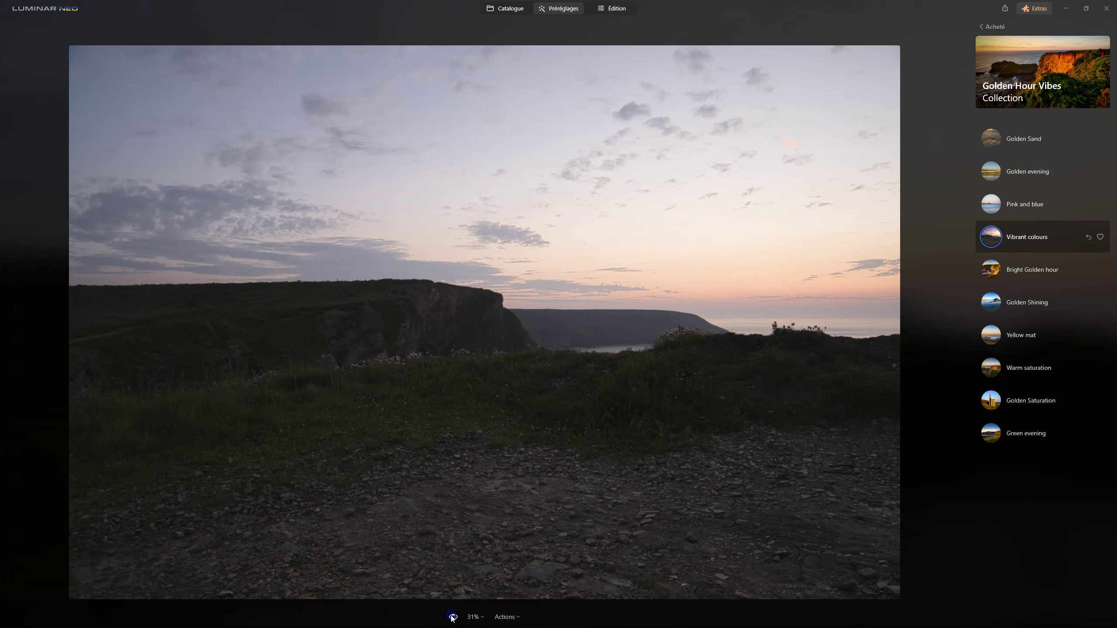
left_click(452, 617)
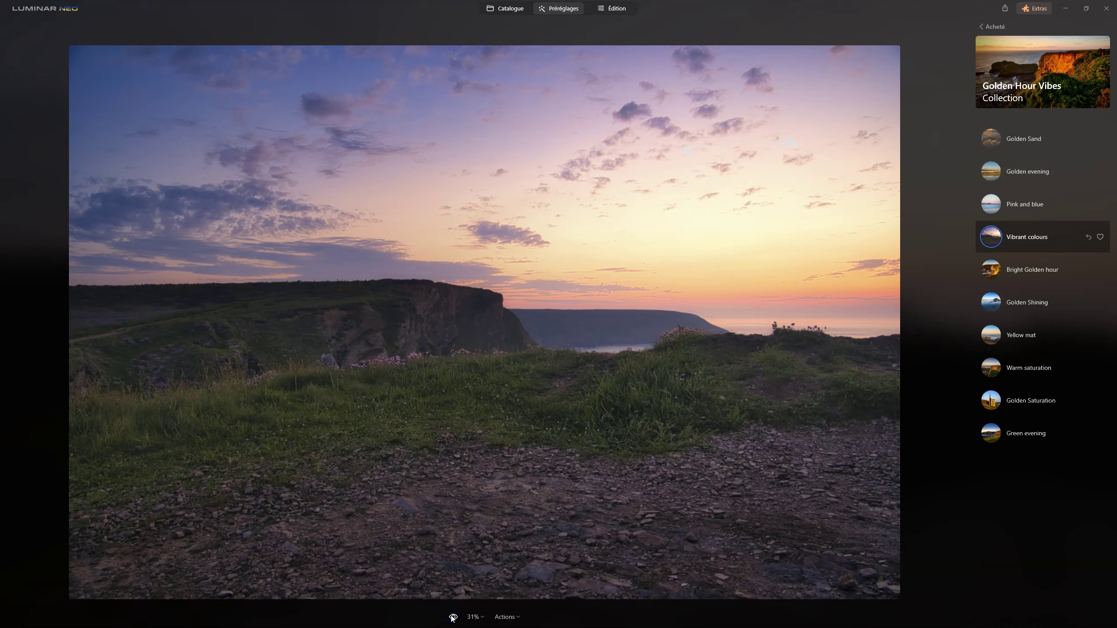
left_click(452, 617)
left_click(452, 617)
left_click(453, 617)
left_click(453, 617)
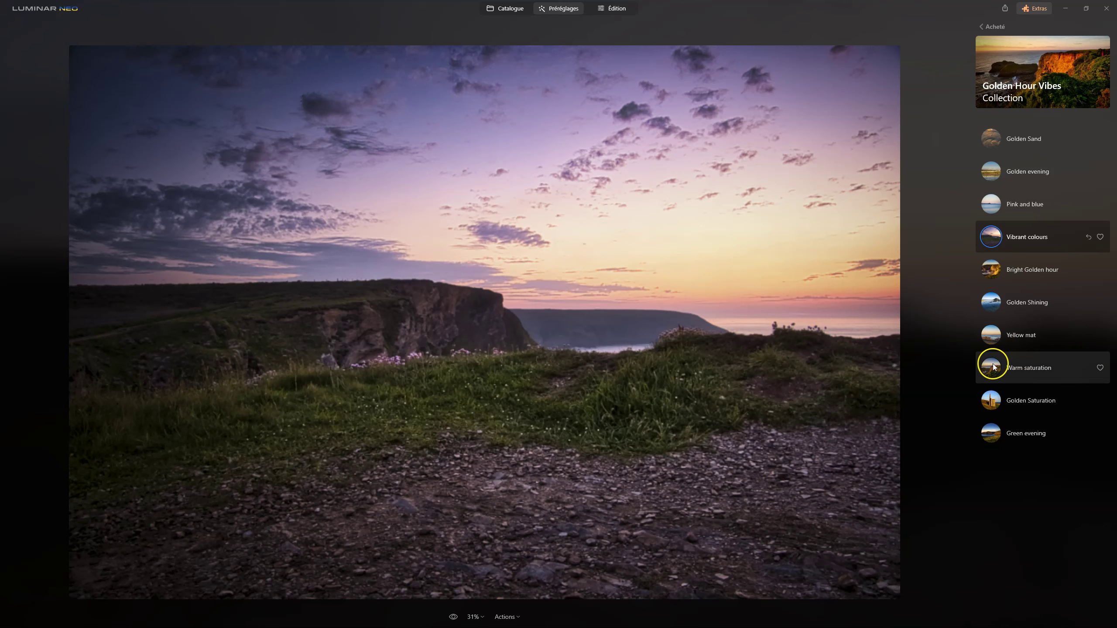
- Apply the Warm saturation preset to the clifftop sunset photo and open its list of applied edits
left_click(993, 368)
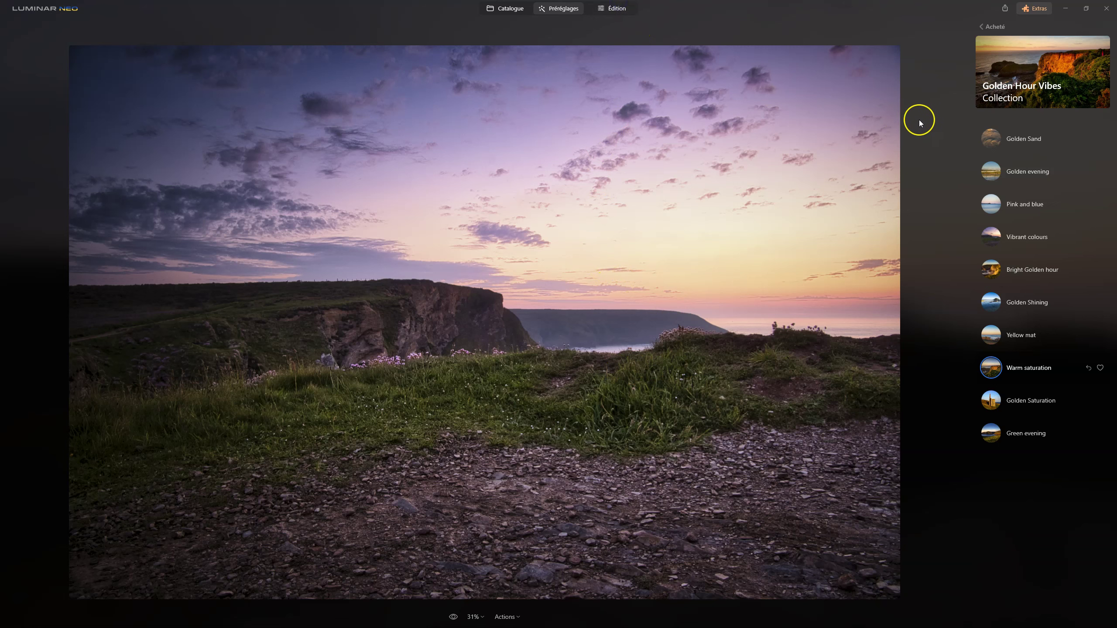
left_click(622, 12)
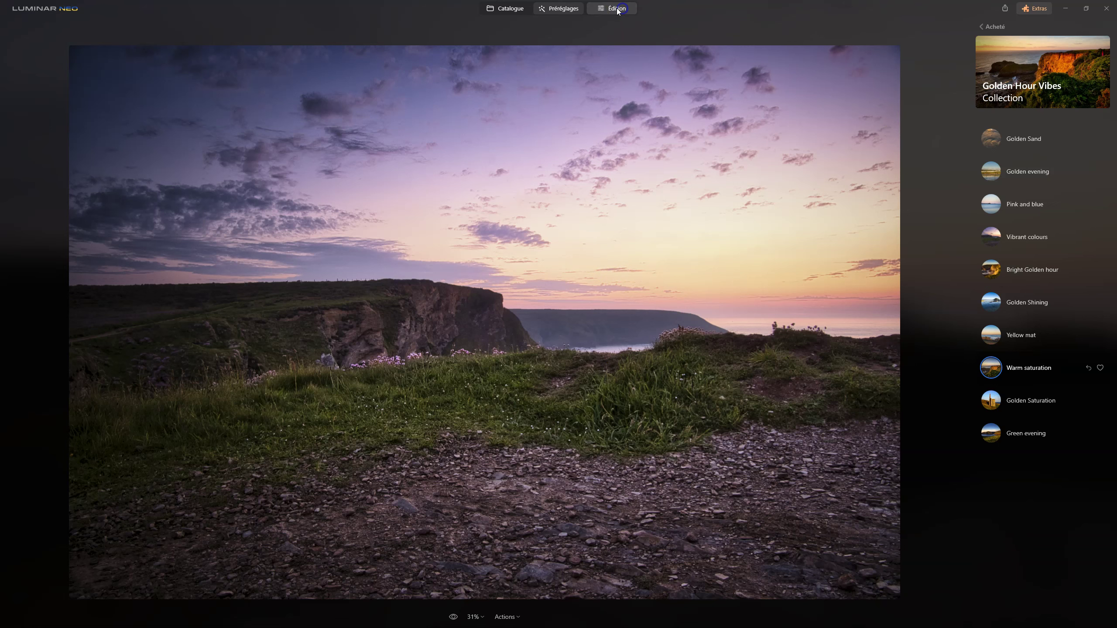
left_click(1051, 30)
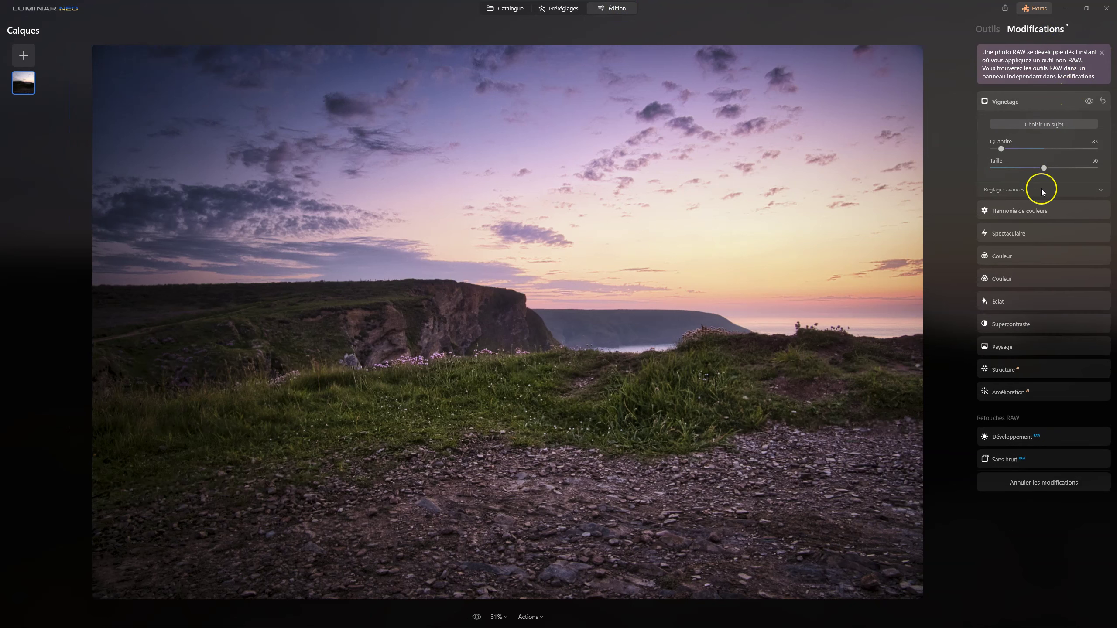
- Reset the preset's vignette and place its subject point near the pink flowers on the cliff edge
left_click(1104, 102)
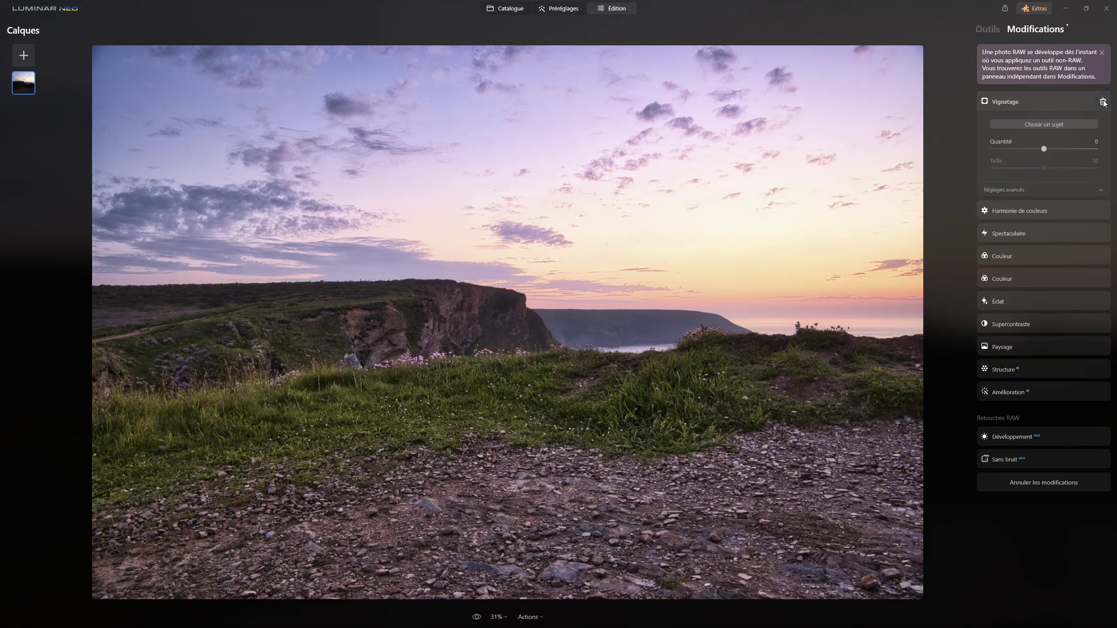
left_click(1043, 125)
left_click(418, 342)
- Darken the clifftop photo's edges with a vignette of quantity -50, size 31, progressivity 100 and inner light 27
left_click_drag(1043, 149, 1024, 169)
left_click(1011, 189)
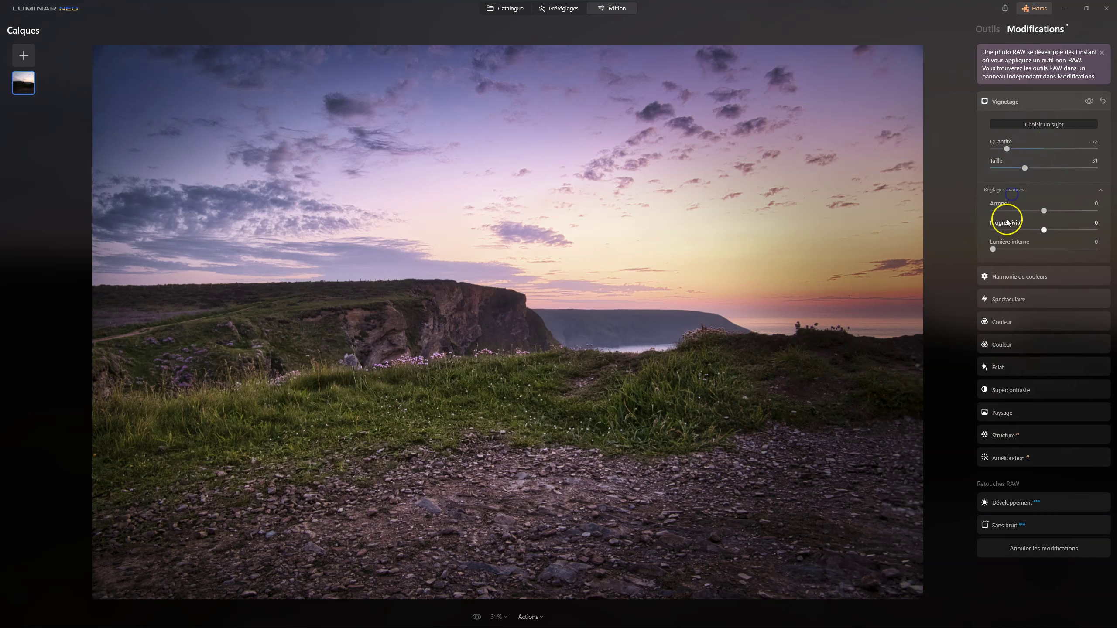
left_click_drag(1044, 229, 1095, 230)
left_click_drag(993, 250, 1021, 251)
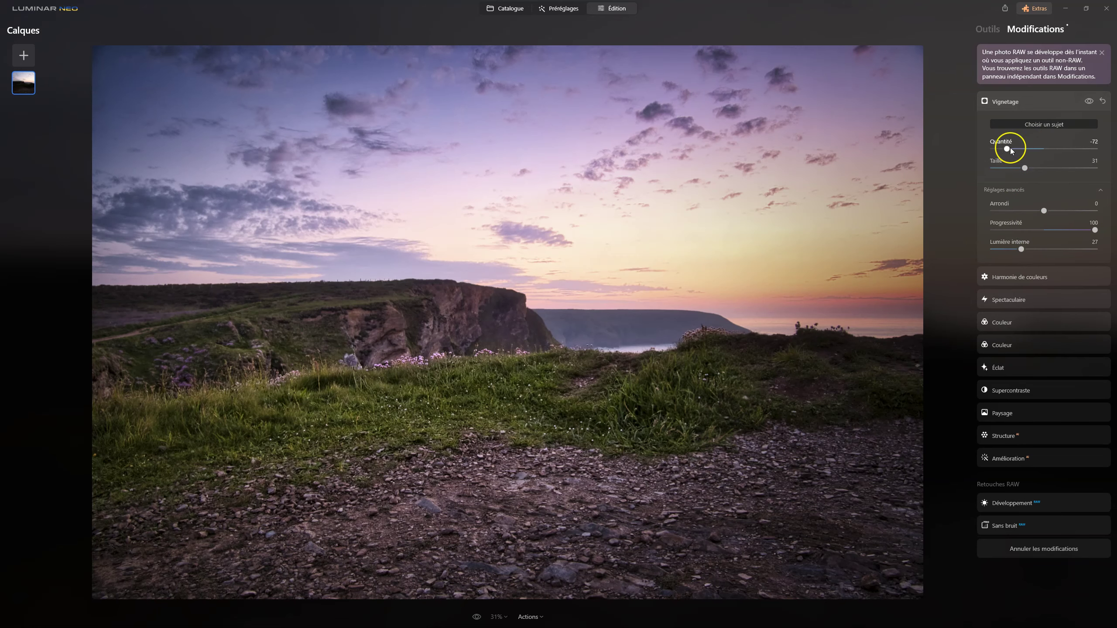
left_click_drag(1007, 149, 1020, 149)
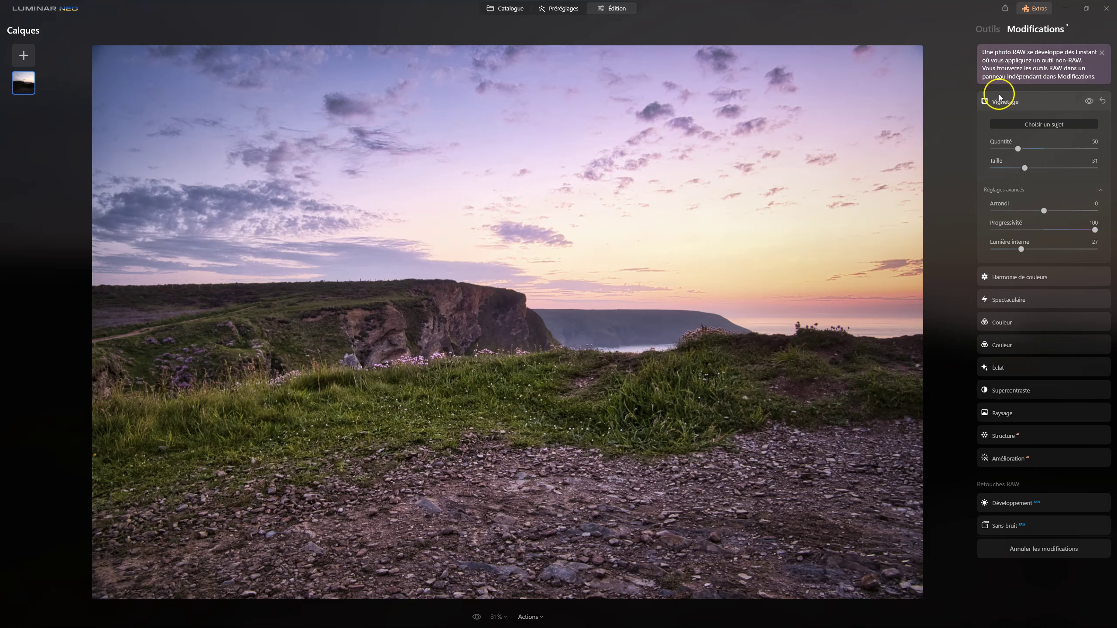
left_click(1003, 100)
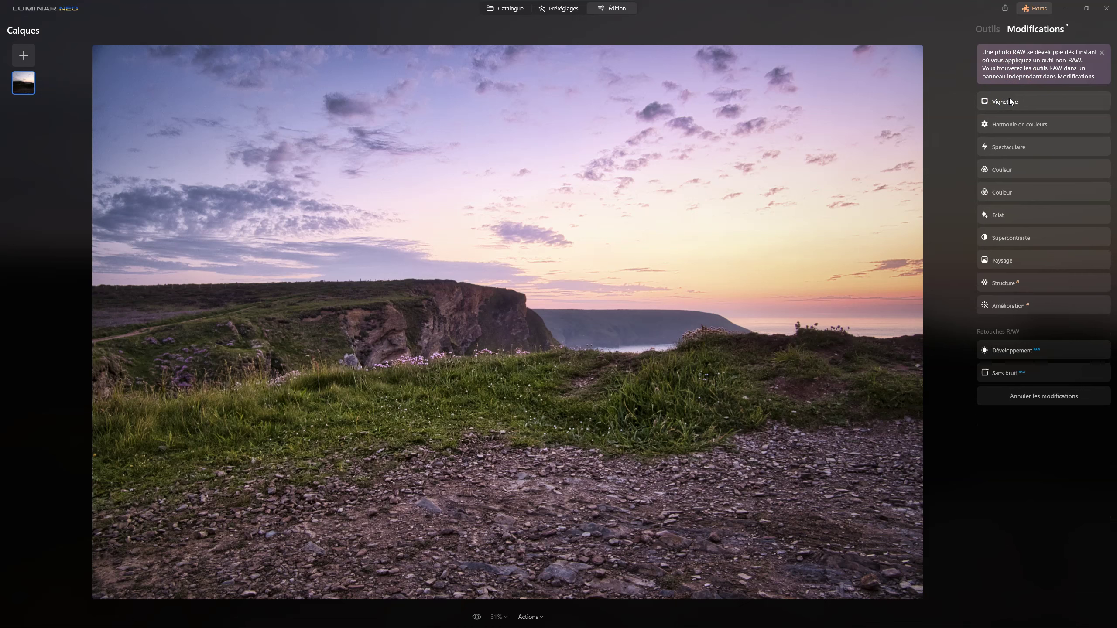
- Reset all vignette settings on the clifftop photo and collapse the vignette adjustment
left_click(1004, 101)
left_click(1103, 101)
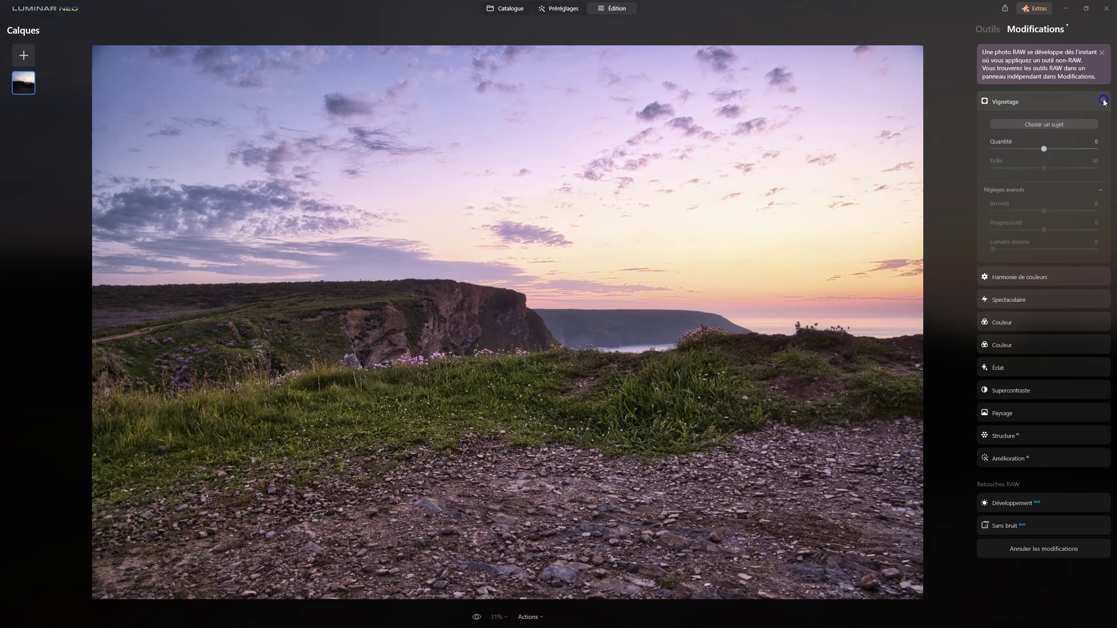
left_click(1043, 101)
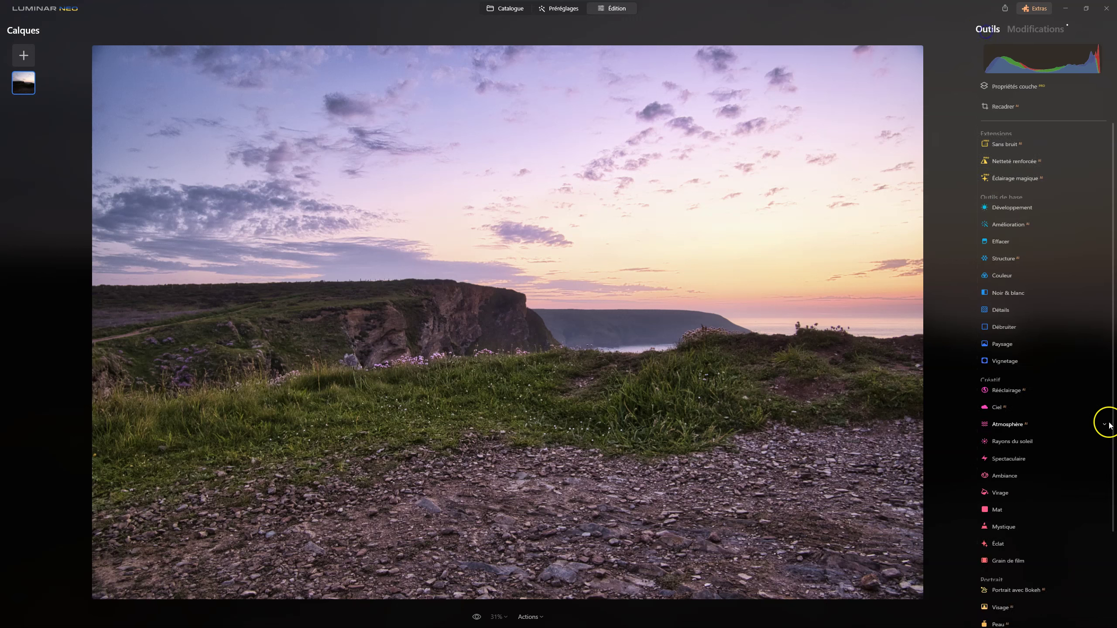
- Duplicate the clifftop photo's layer, clear the preset edits from the underlying layer and select the edited copy above it
right_click(21, 90)
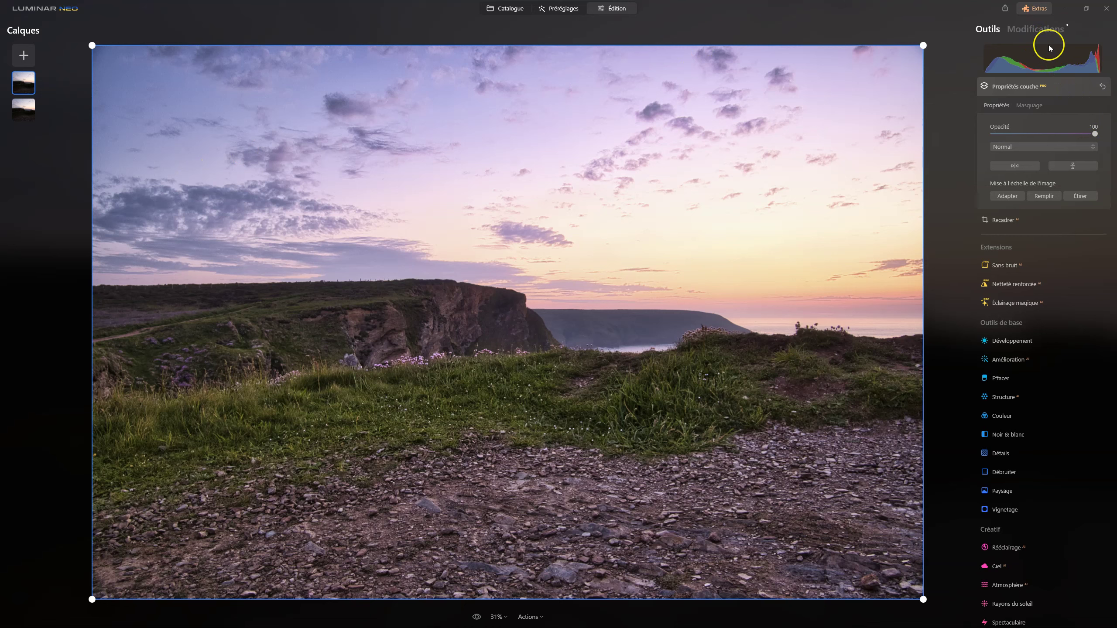
left_click(1036, 29)
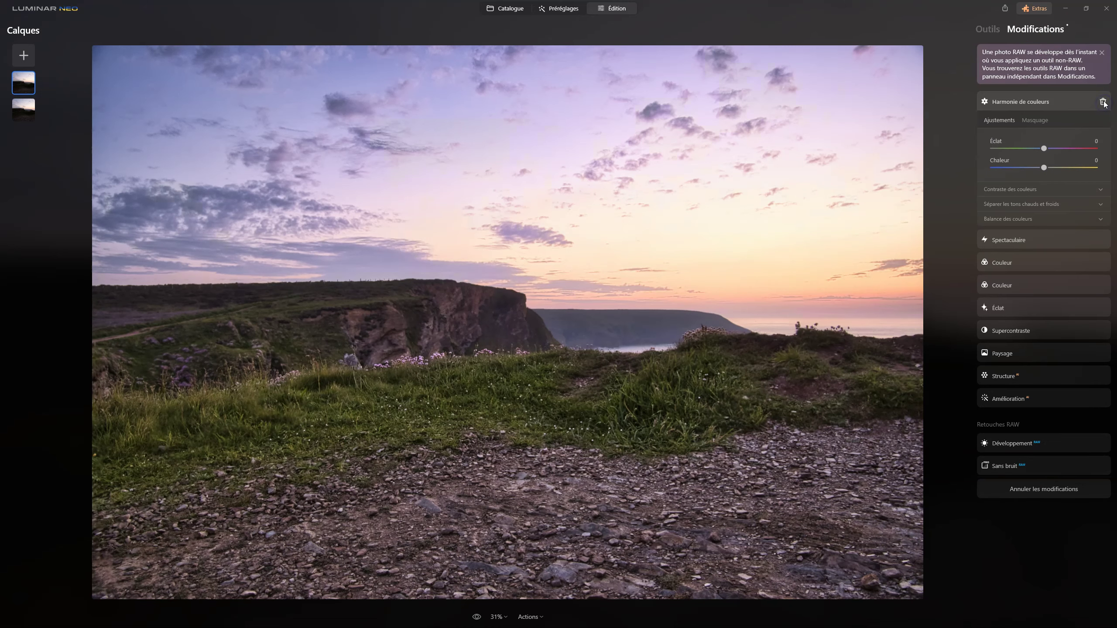
left_click(1103, 101)
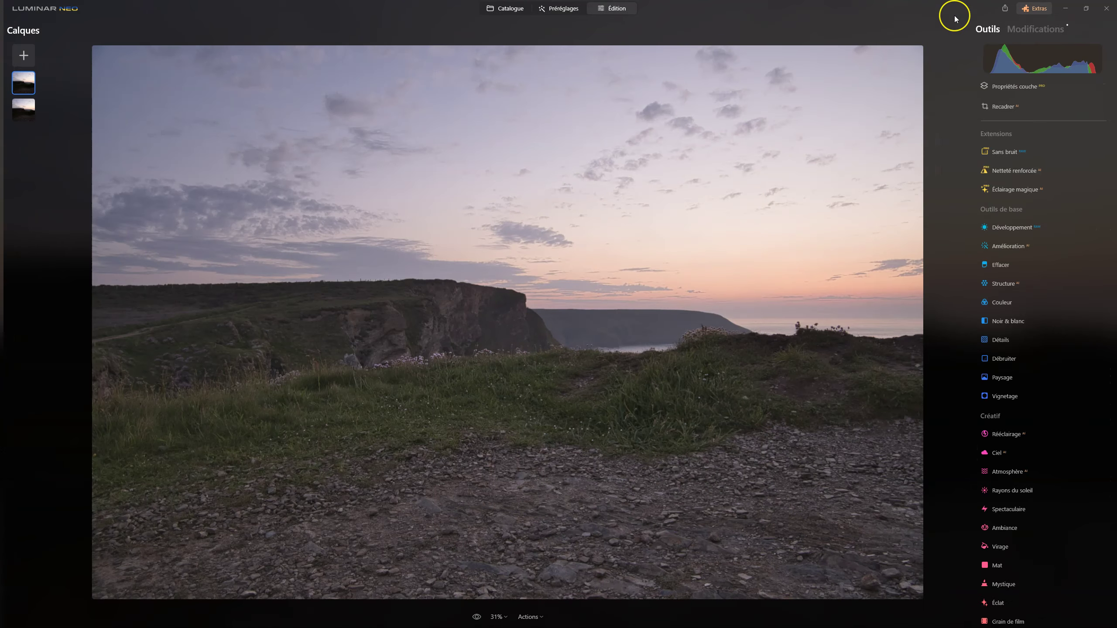
left_click(24, 111)
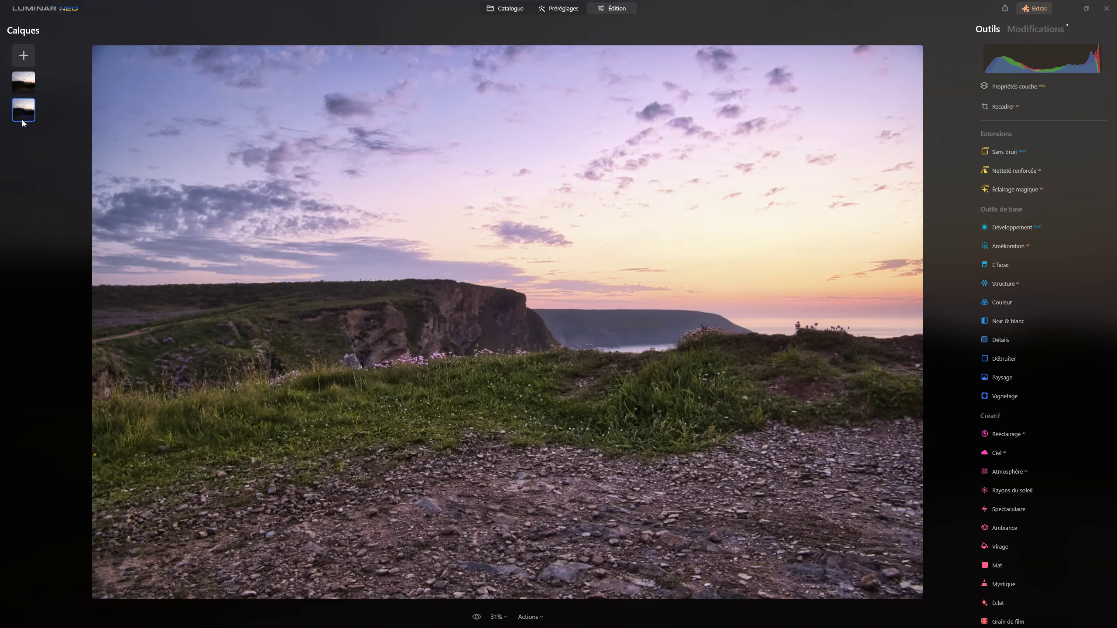
left_click(27, 82)
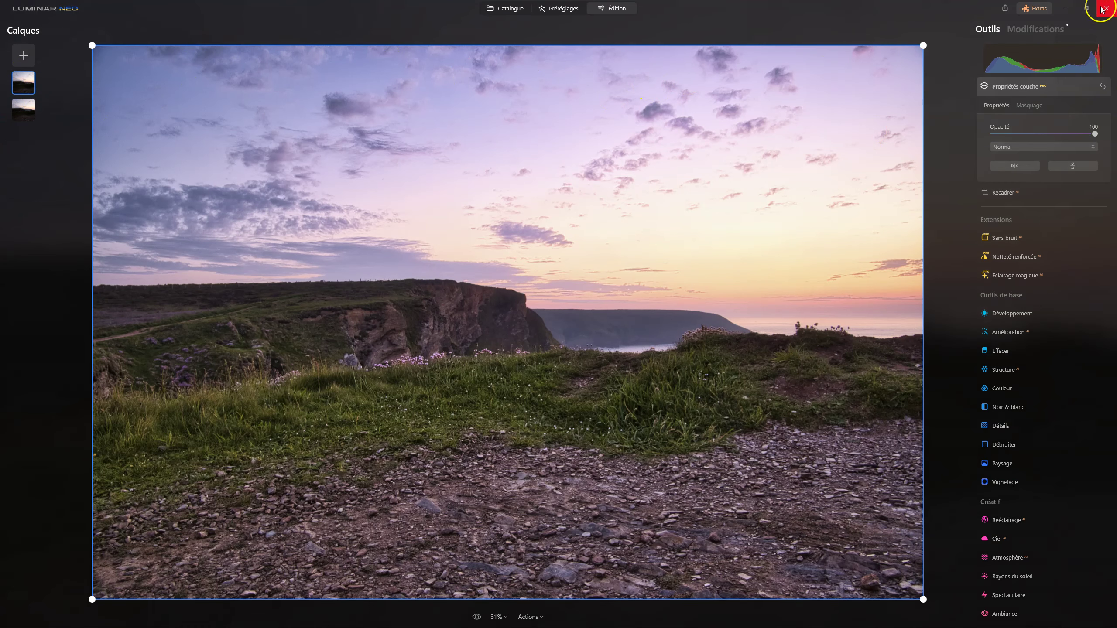
- Fade the upper layer's opacity down to 0, and bring it back up to 78
left_click_drag(1094, 134, 819, 121)
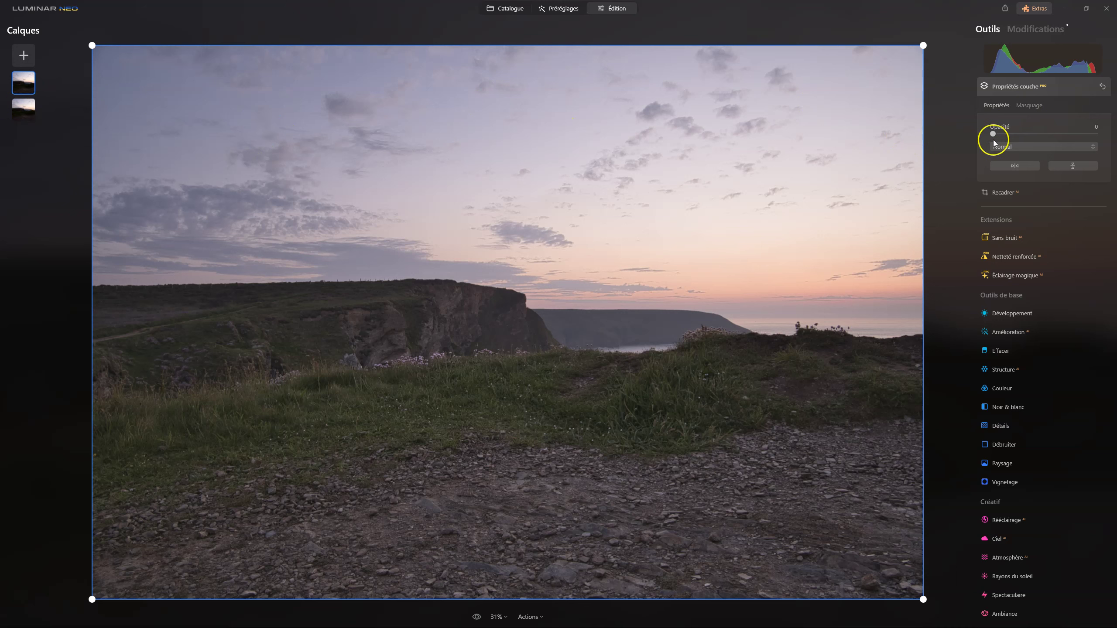
left_click_drag(993, 135, 1036, 134)
left_click(1072, 135)
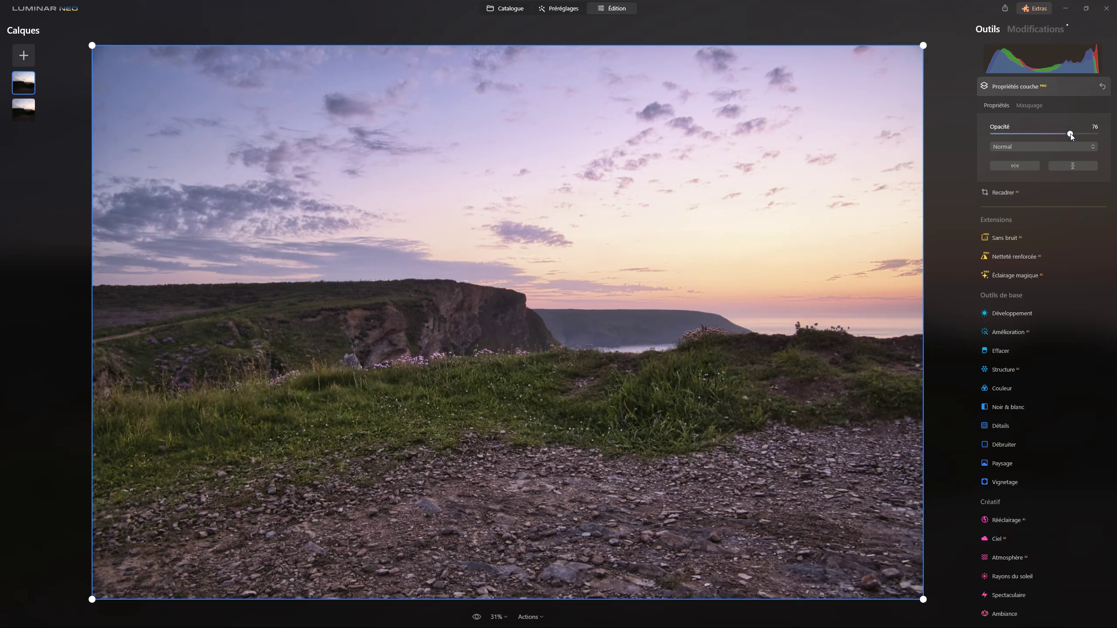
mouse_move(1069, 135)
left_mouse_down()
mouse_move(1017, 136)
mouse_move(1073, 135)
left_mouse_up()
- Set the upper layer's blend mode to Luminosité and vary its opacity, settling on 76
left_click(1048, 146)
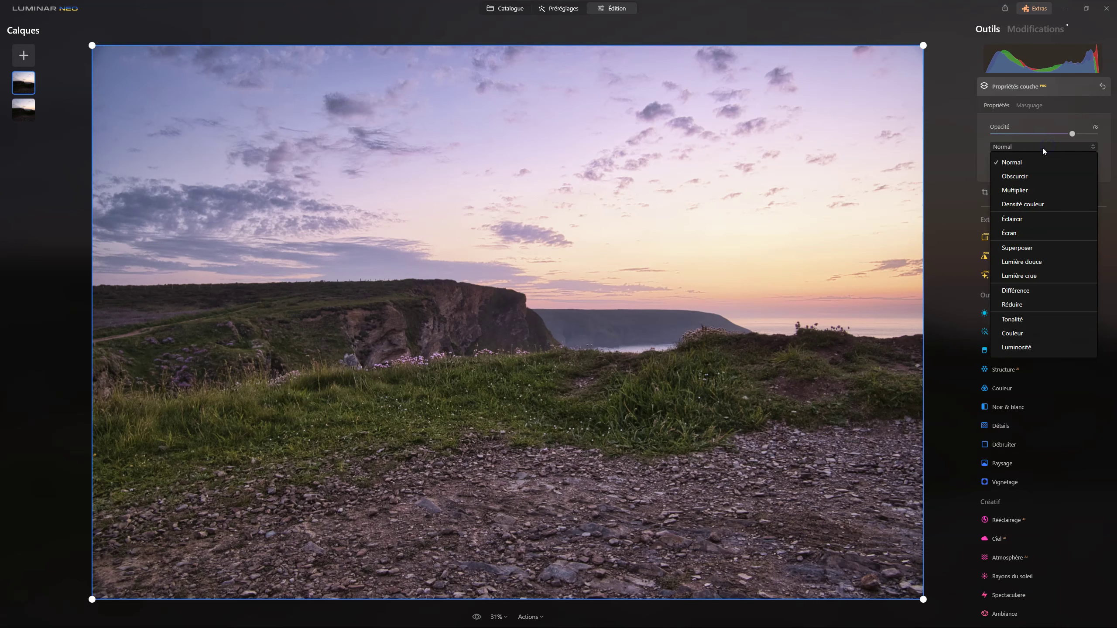
left_click(1018, 348)
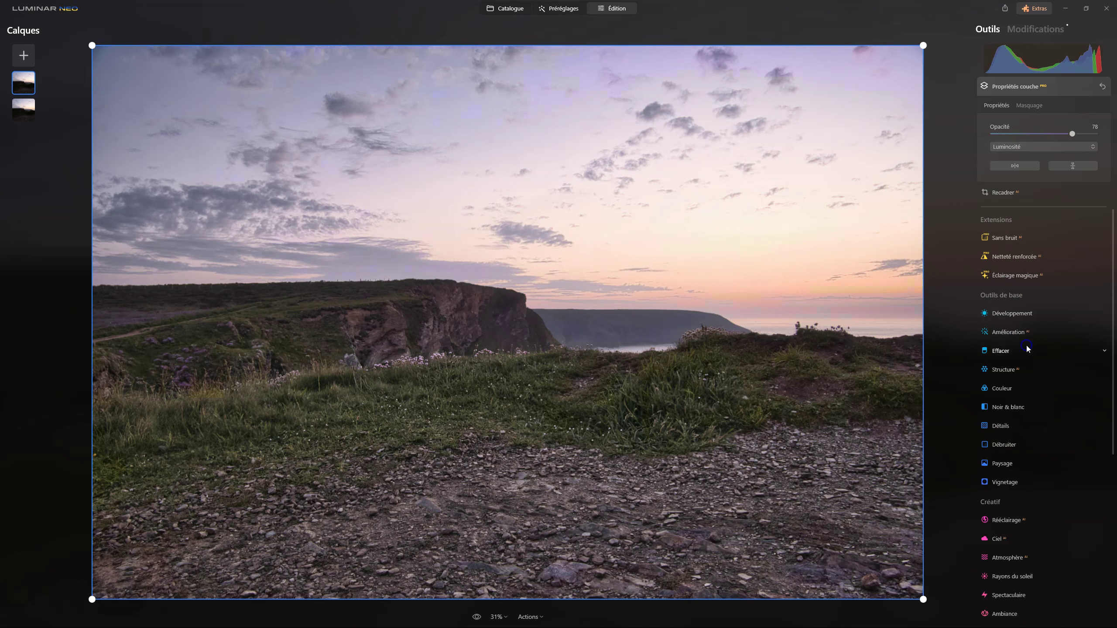
left_click_drag(1075, 134, 1049, 125)
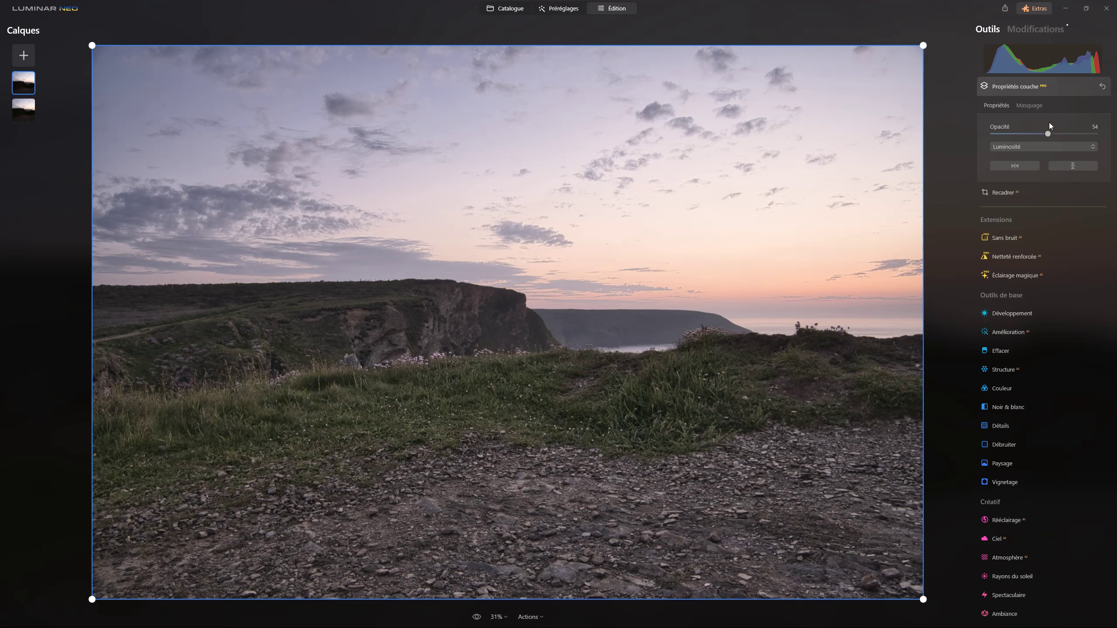
left_click(1048, 134)
left_click_drag(1025, 137, 1088, 126)
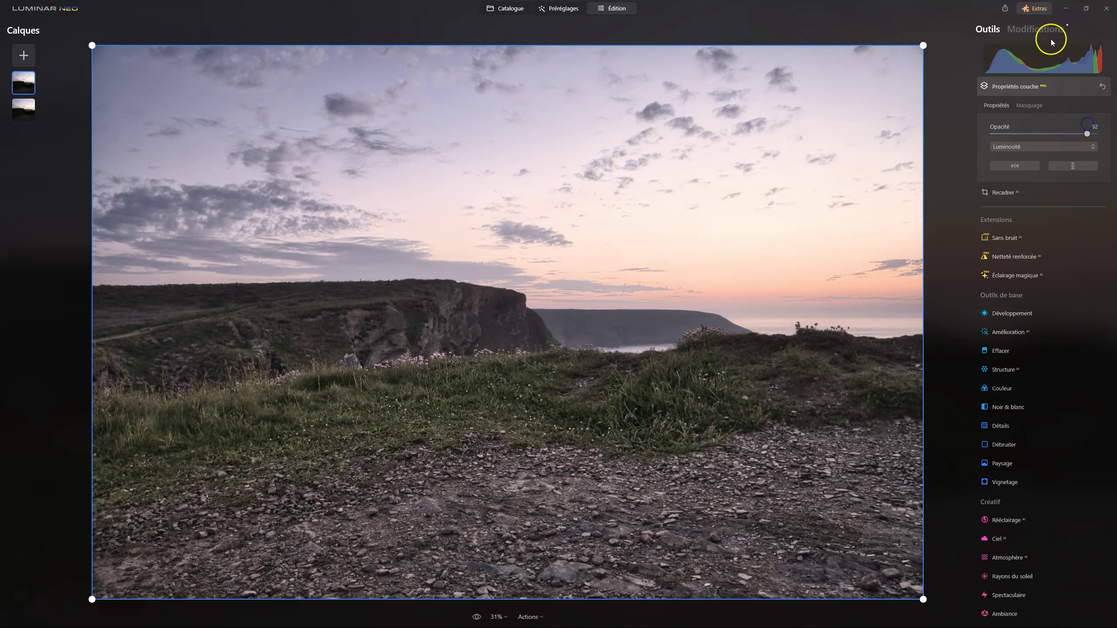
mouse_move(1086, 134)
left_mouse_down()
mouse_move(1000, 130)
mouse_move(1070, 132)
left_mouse_up()
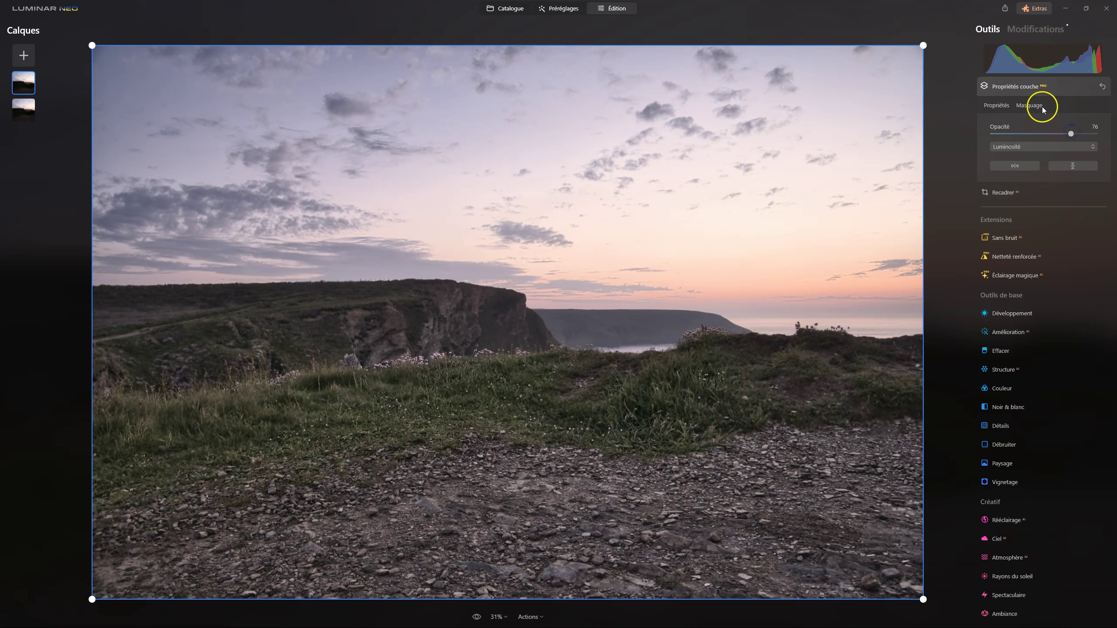
- Glance at the upper layer's masking options, set its blend mode to Couleur and vary its opacity, ending at 0
left_click(1041, 110)
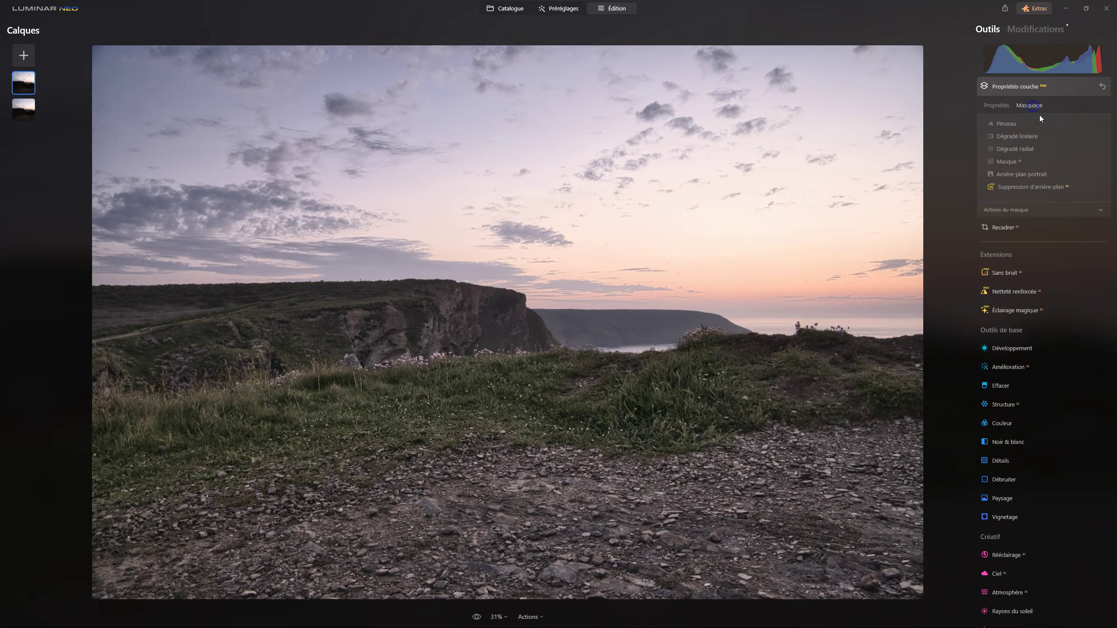
left_click(1000, 104)
left_click(1011, 147)
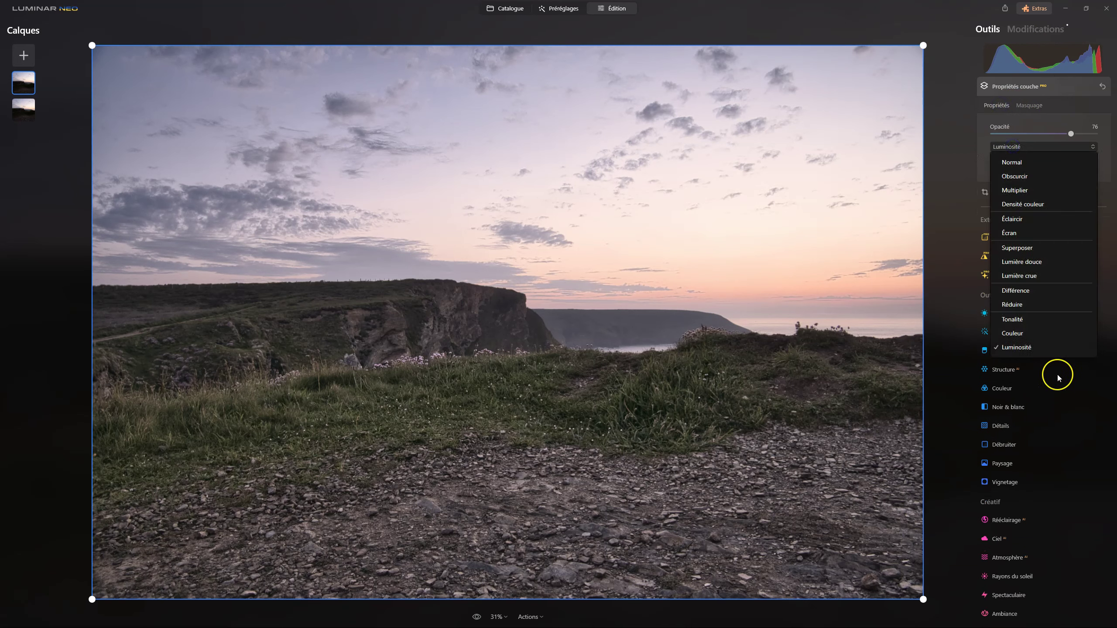
left_click(1010, 334)
left_click(1071, 134)
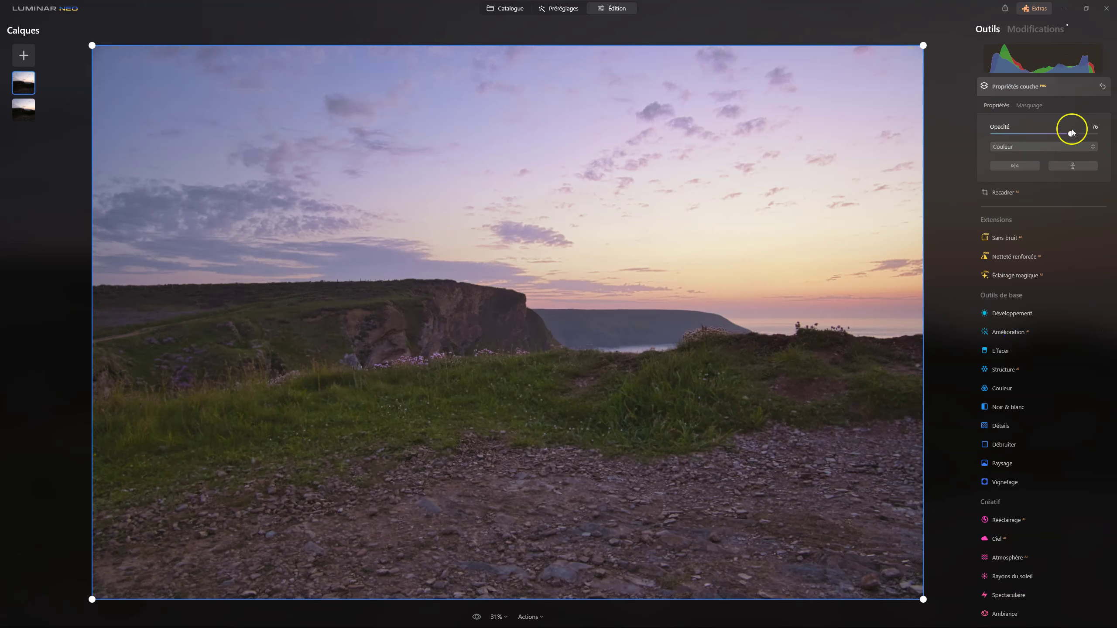
left_click_drag(1072, 134, 963, 132)
left_click_drag(1073, 132, 1096, 127)
mouse_move(1000, 127)
left_mouse_down()
mouse_move(1092, 125)
mouse_move(993, 133)
left_mouse_up()
- Return the upper layer's blend mode to Luminosité and raise its opacity to 94
left_click(1017, 146)
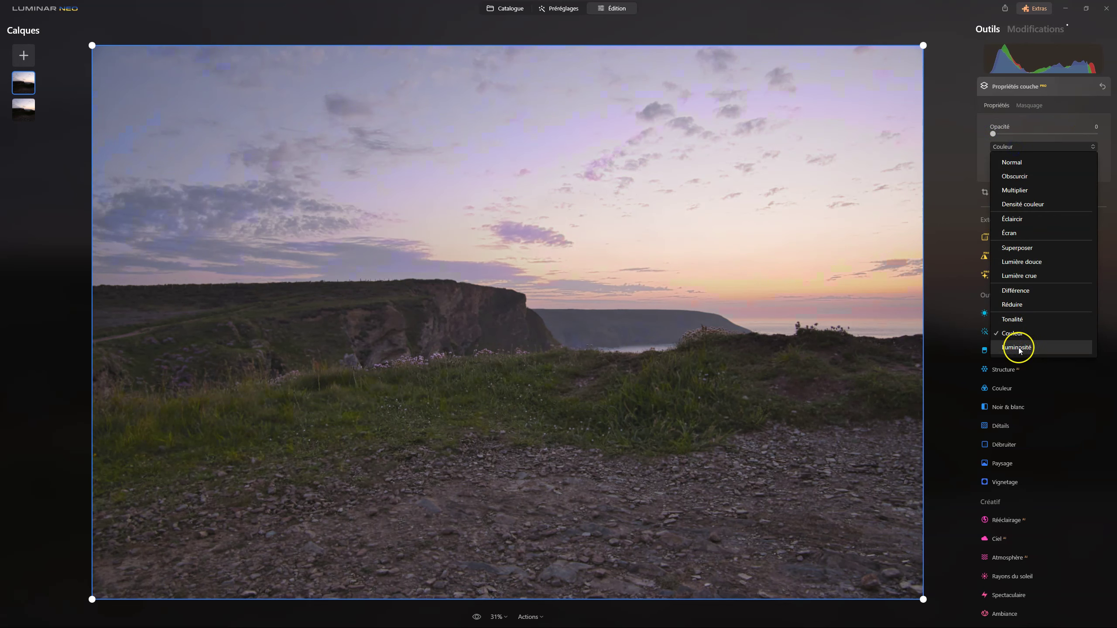
left_click(1016, 347)
left_click_drag(992, 134, 1088, 134)
- Set the upper layer's blend mode to Multiplier, lower its opacity to 0 and close the layer properties
left_click(1021, 146)
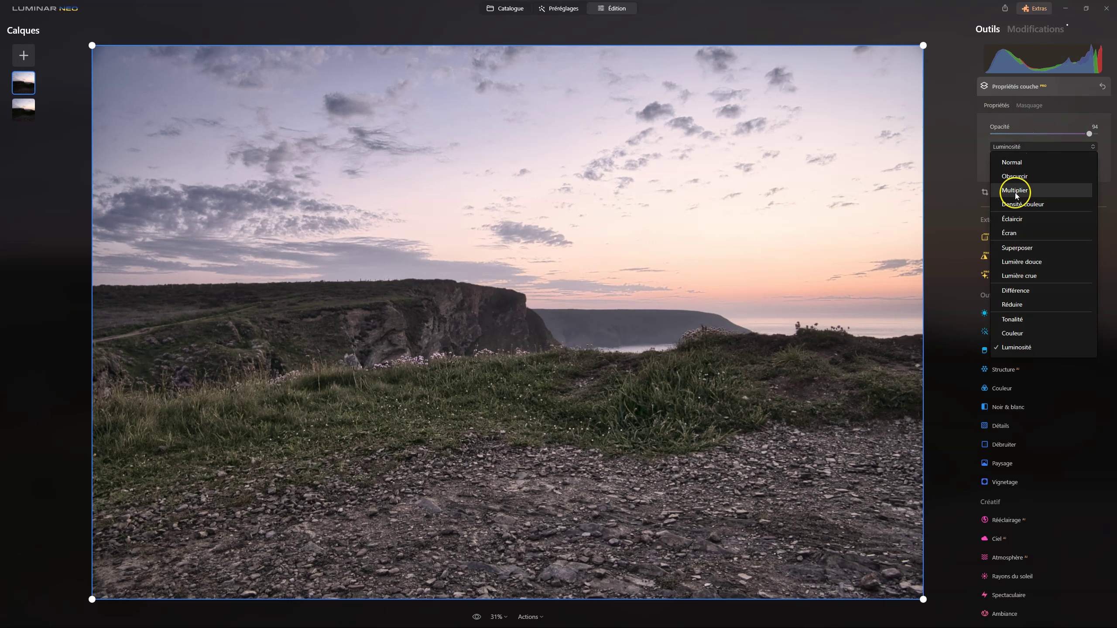
left_click(1015, 191)
left_click_drag(1087, 133, 1039, 132)
left_click(1039, 135)
left_click_drag(1041, 135, 932, 133)
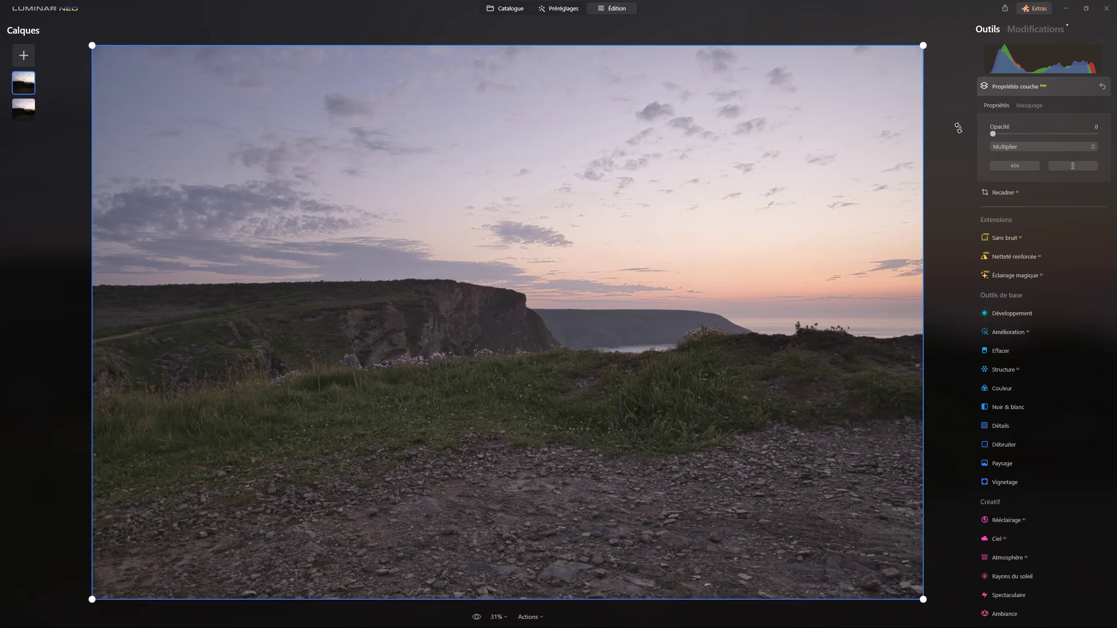
left_click(1029, 88)
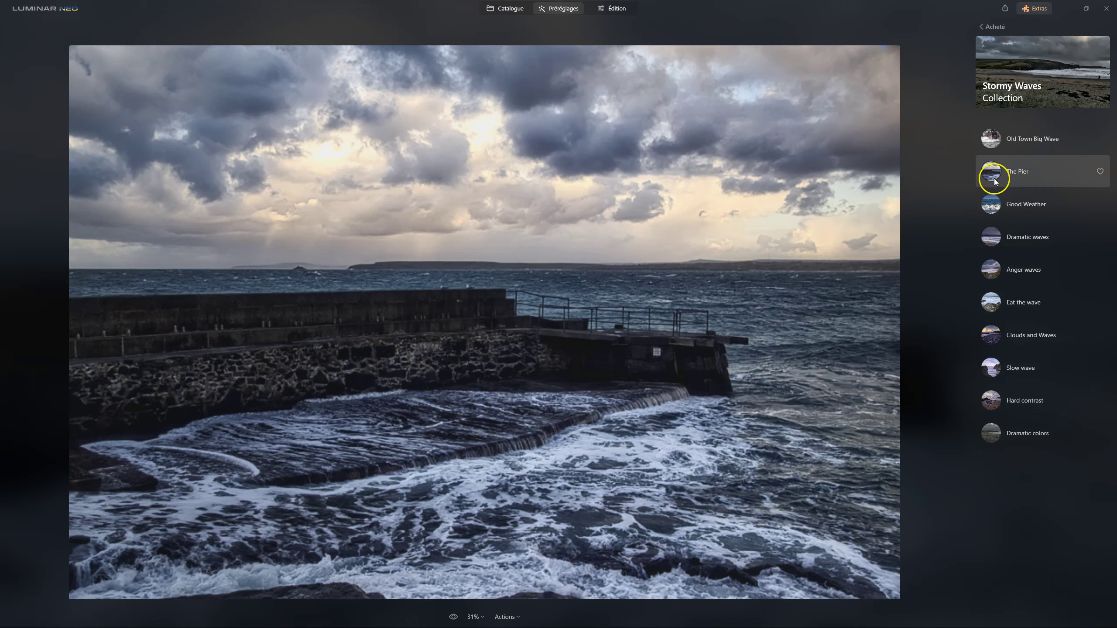
- Apply The Pier preset from the Stormy Waves collection to the pier photo and compare it with the original
left_click(993, 174)
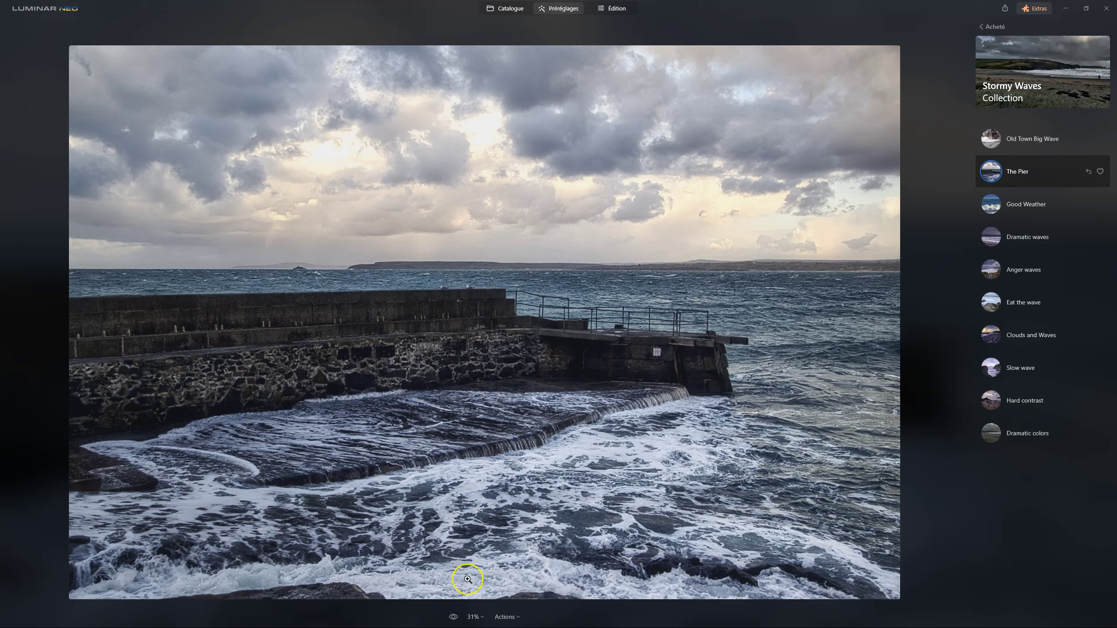
left_click(453, 617)
left_click(453, 617)
left_click(453, 616)
left_click(453, 617)
- In the pier photo's applied RAW development, enable automatic distortion correction, chromatic aberration correction and automatic defringing
left_click(618, 8)
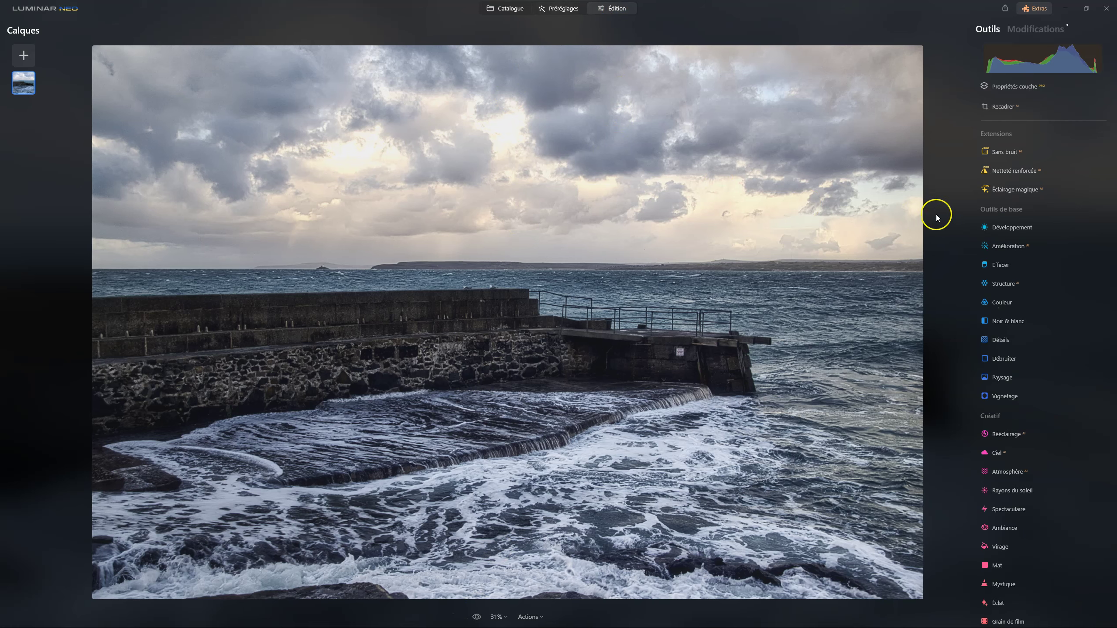
left_click(1024, 29)
left_click(998, 416)
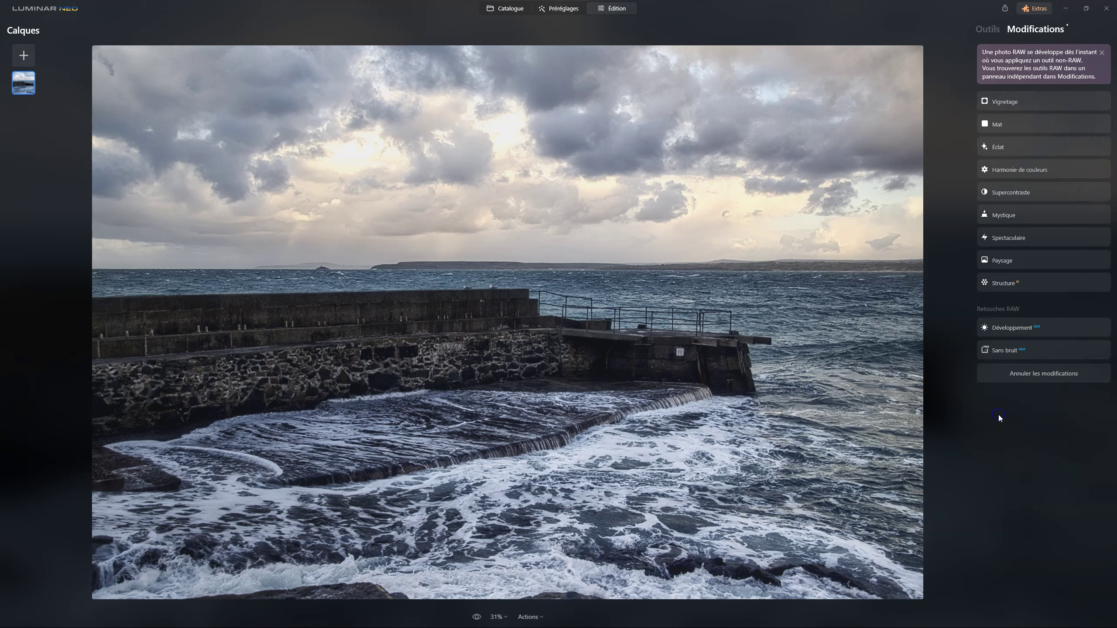
left_click(1003, 558)
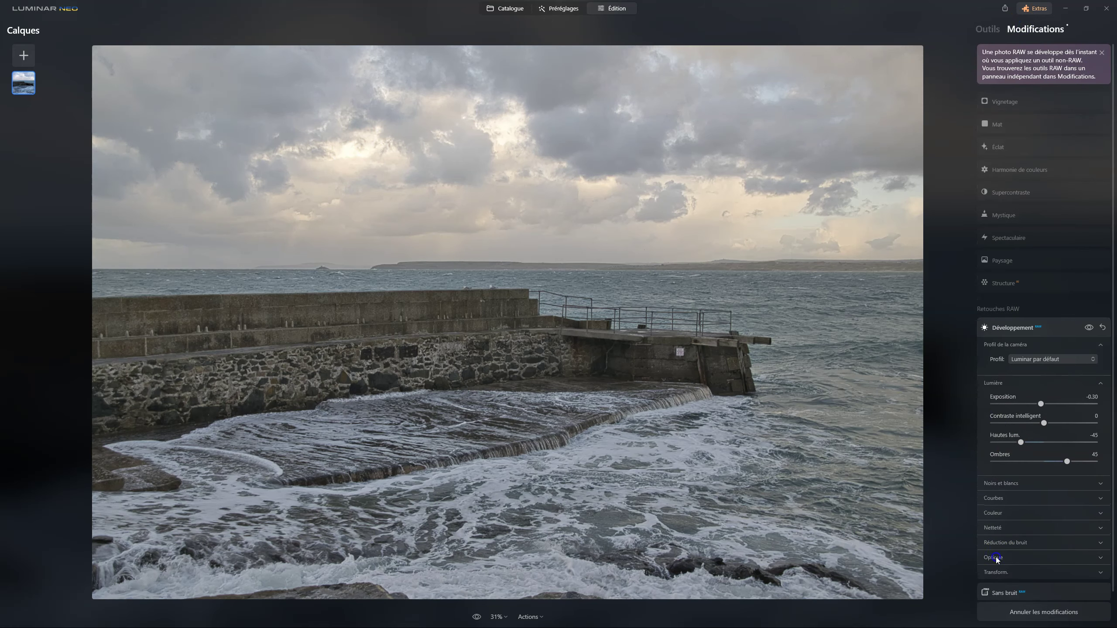
left_click(992, 480)
left_click(992, 495)
left_click(993, 510)
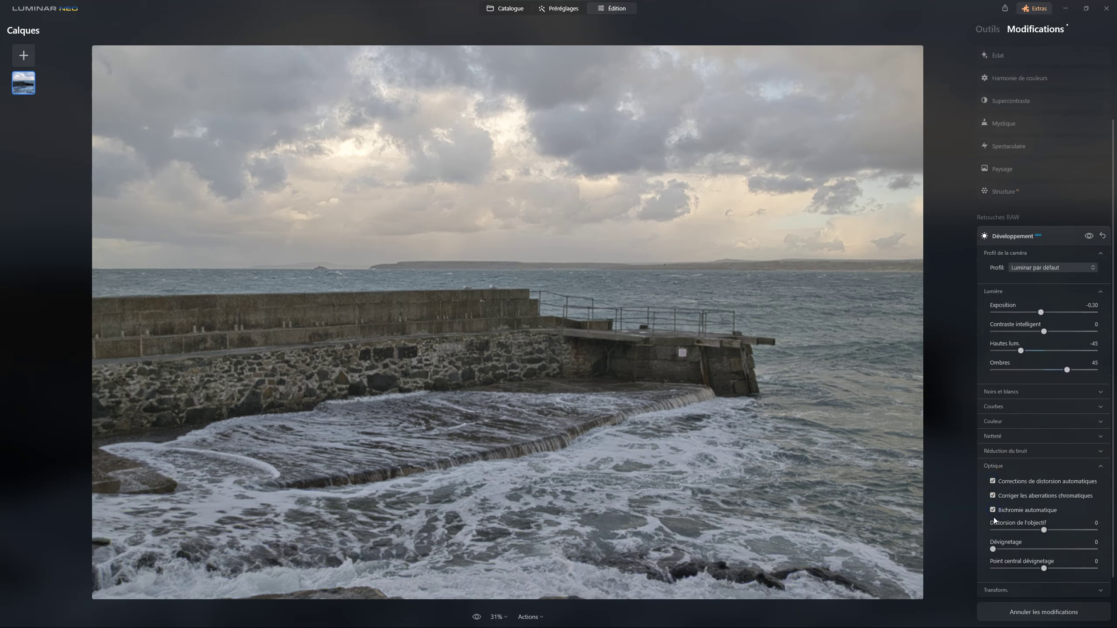
- Open the vignette adjustment that the preset applied to the pier photo
scroll(1023, 91, "up", 2)
left_click(1022, 91)
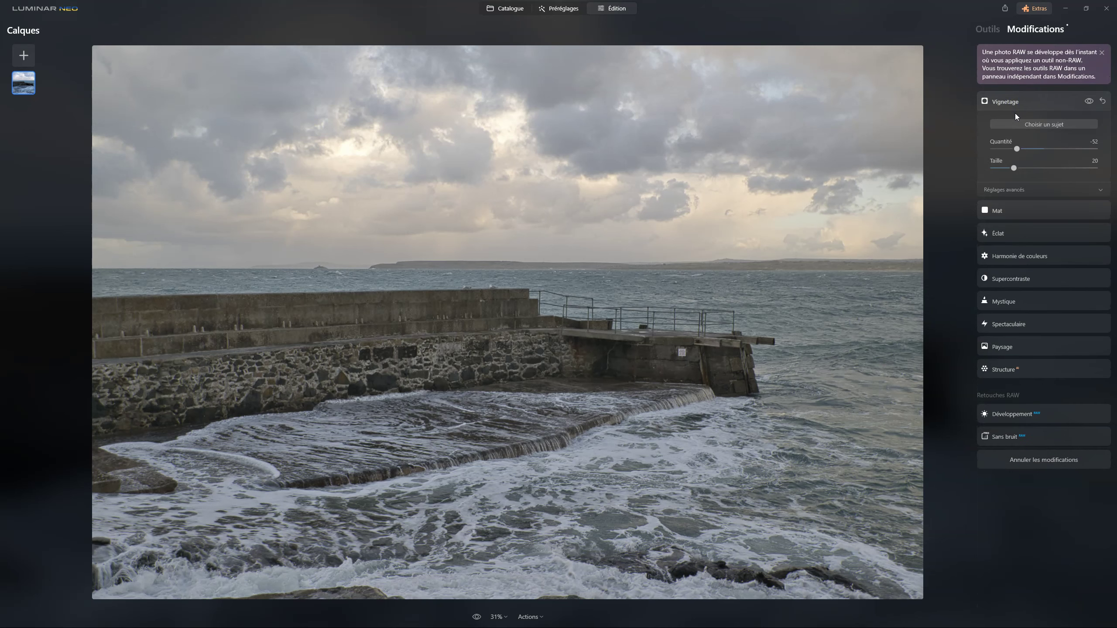
left_click(1012, 105)
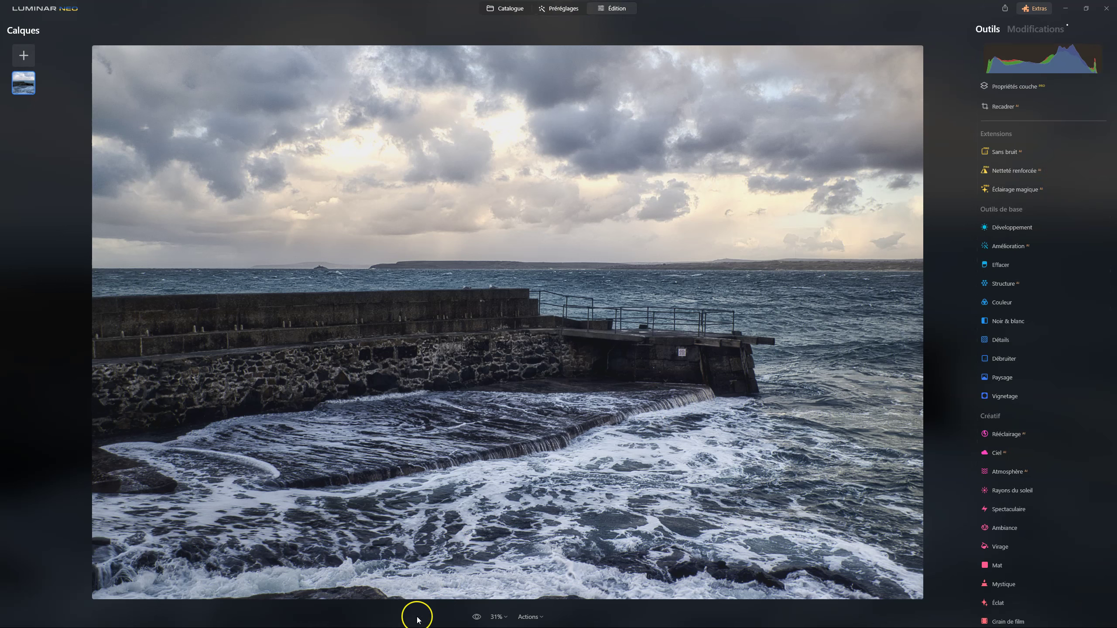
- Compare the edited pier photo with its original several times and reopen its list of applied edits
left_click(475, 616)
left_click(475, 616)
left_click(475, 617)
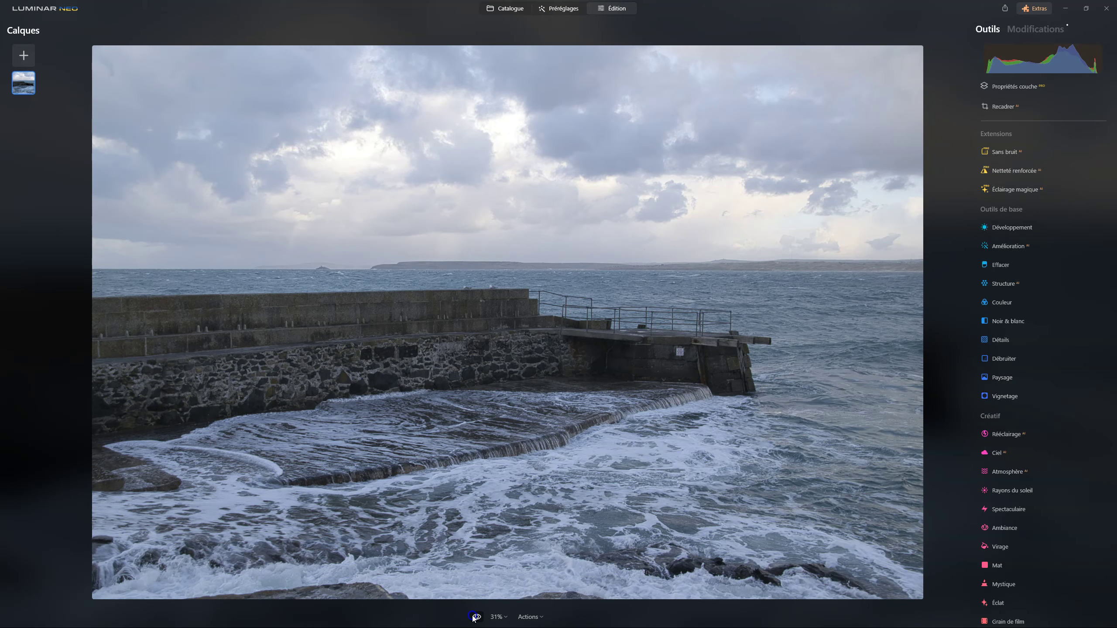
left_click(475, 617)
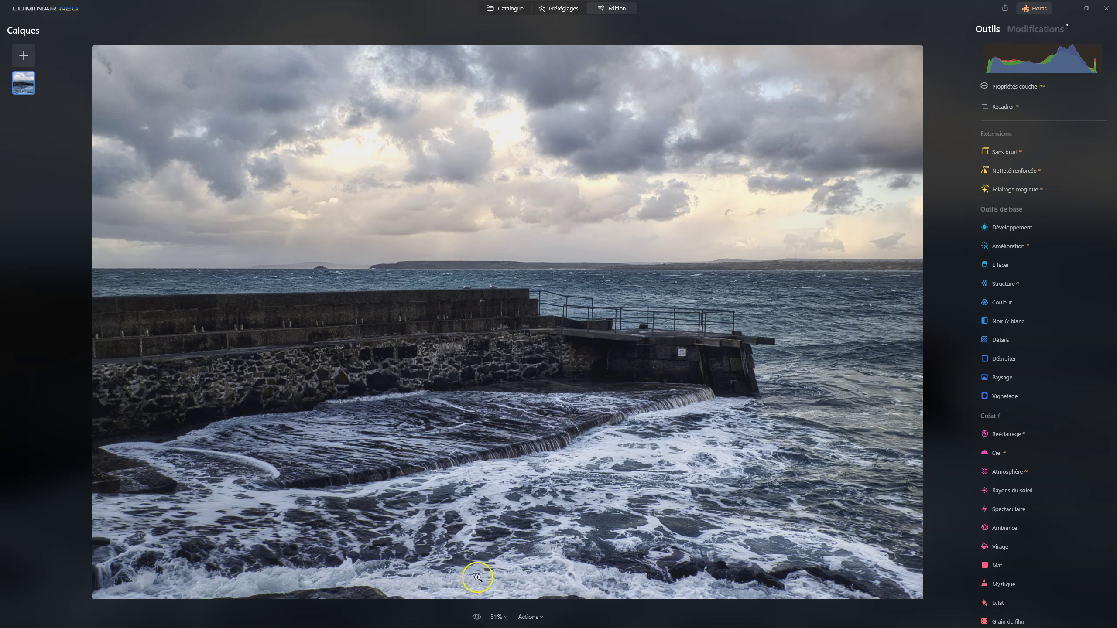
left_click(1032, 27)
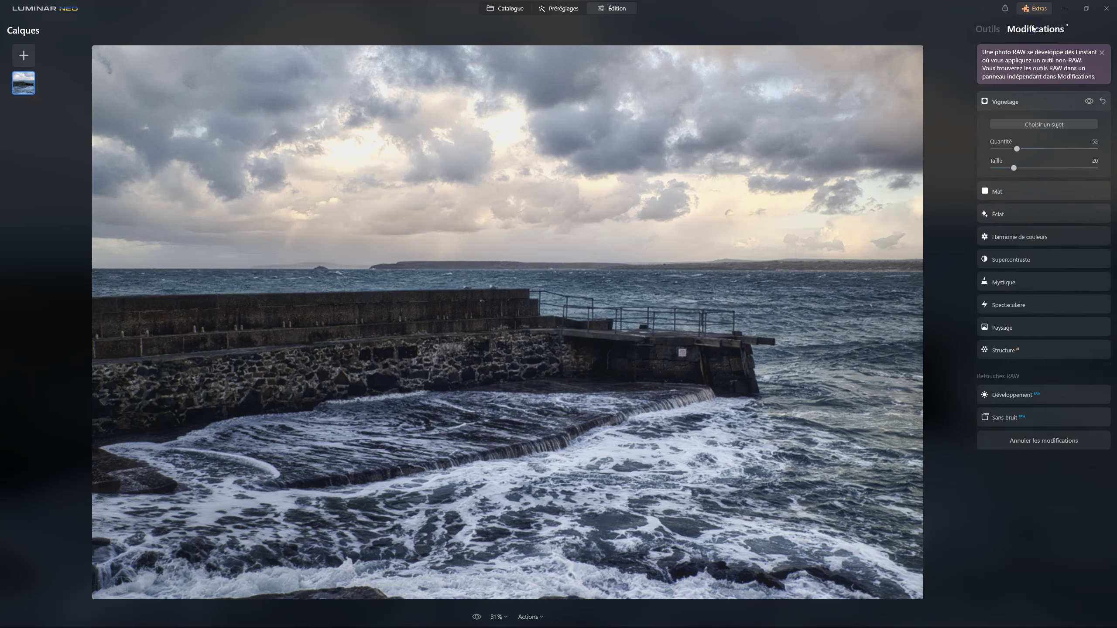
- Apply the Good Weather preset from the Stormy Waves collection to the breaking-wave photo and compare it with the original
left_click(984, 30)
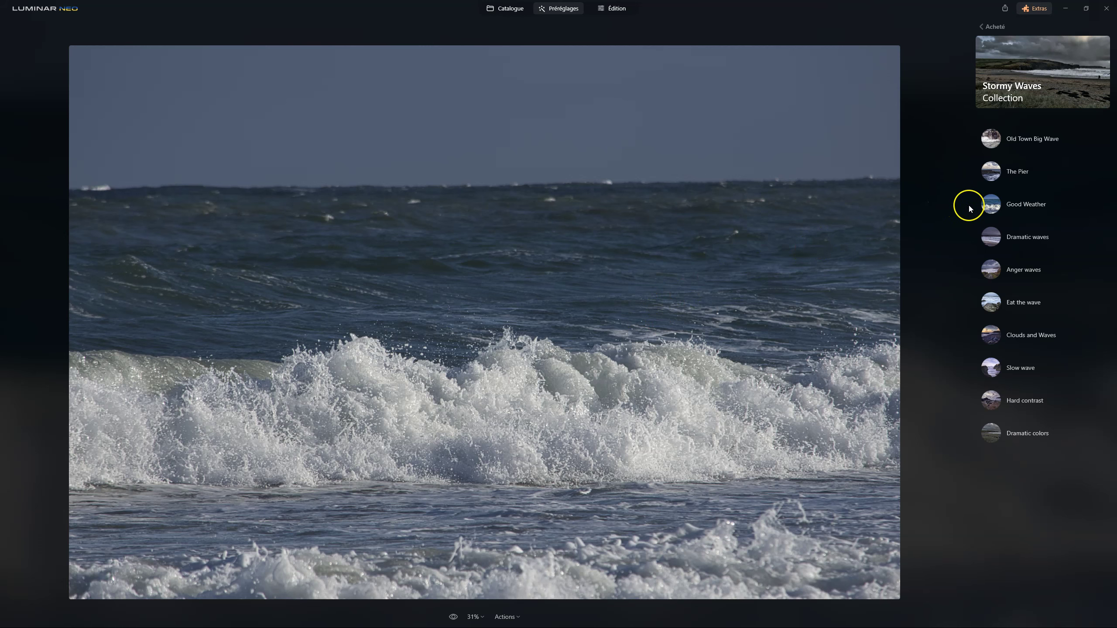
left_click(997, 208)
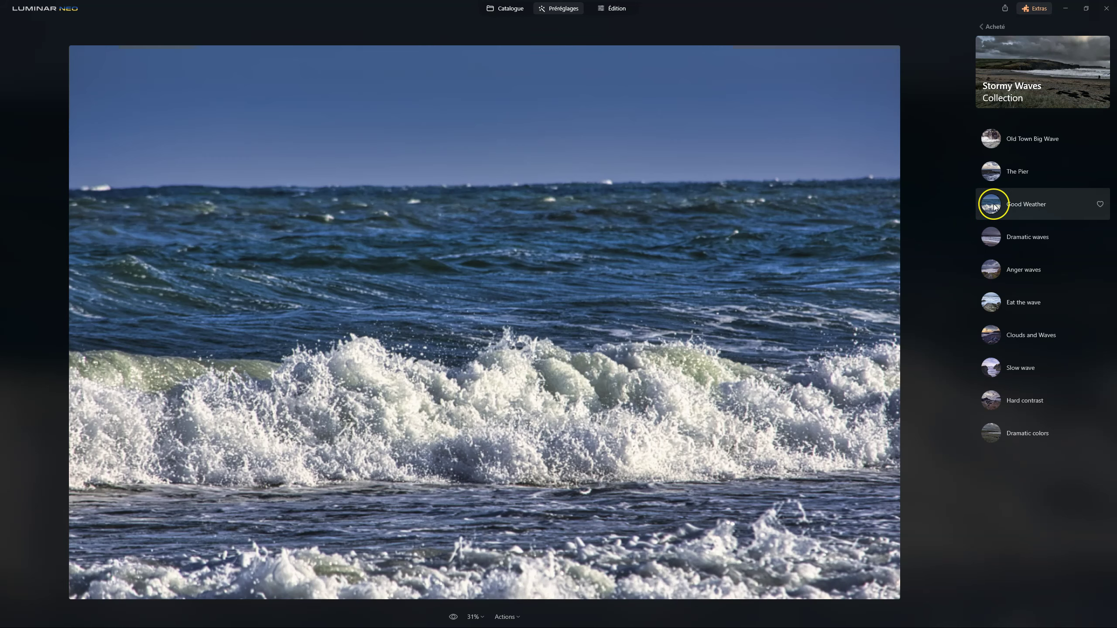
left_click(995, 208)
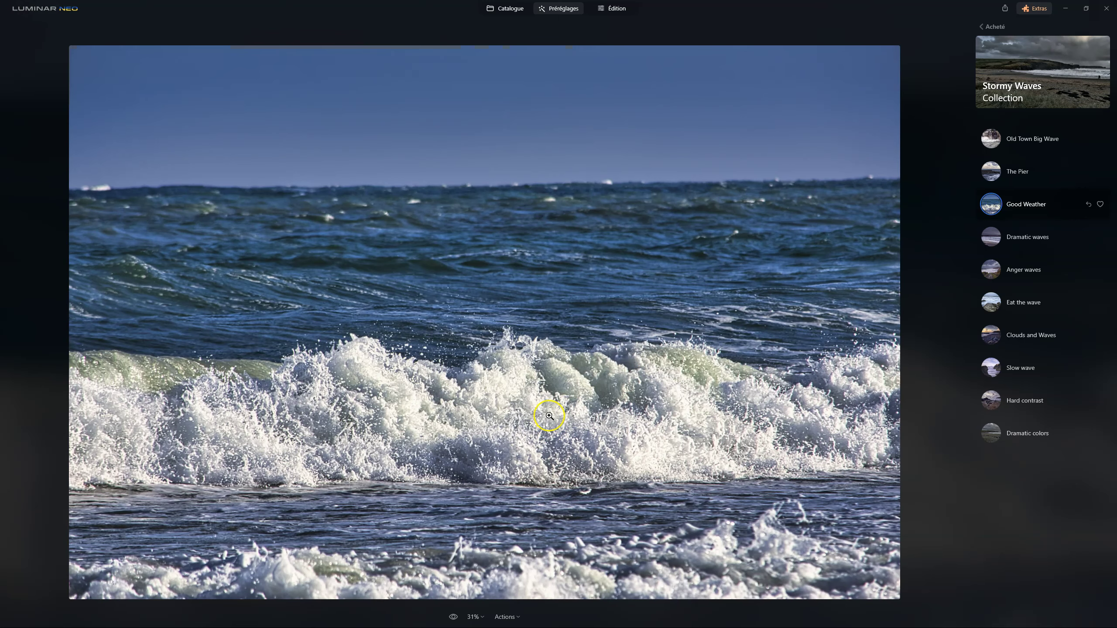
left_click(453, 618)
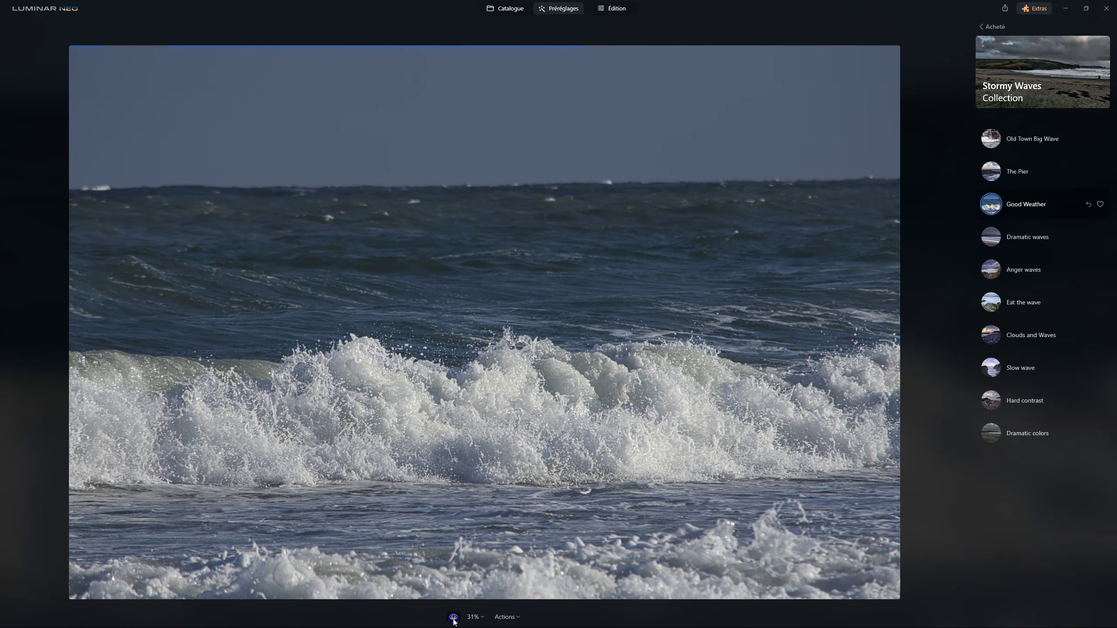
left_click(453, 618)
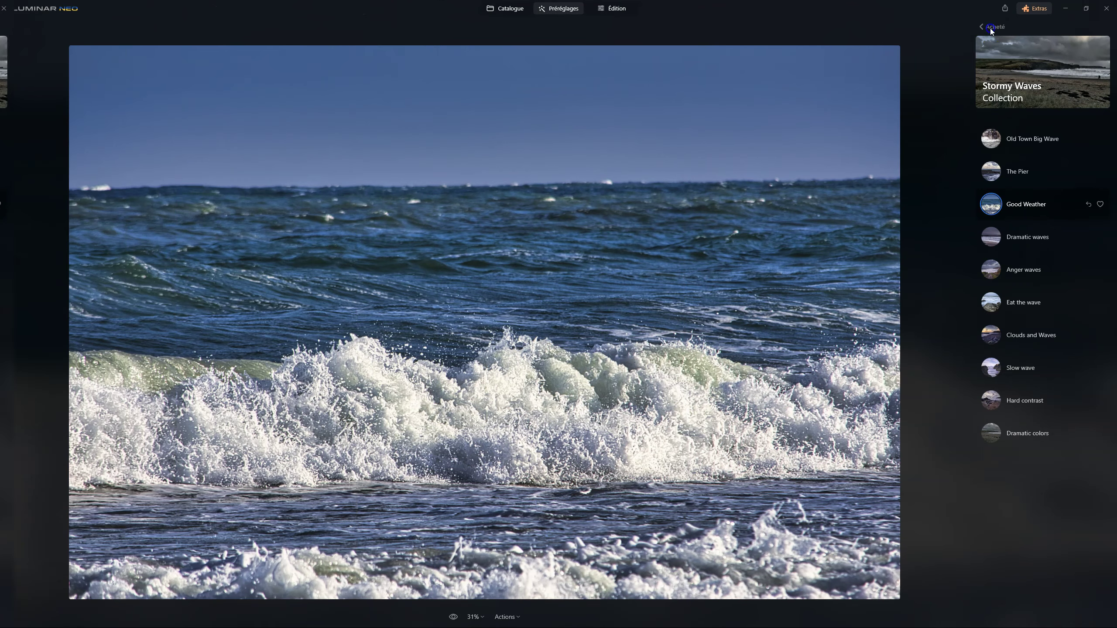
- Return to the purchased preset collections and browse the available collections
left_click(991, 27)
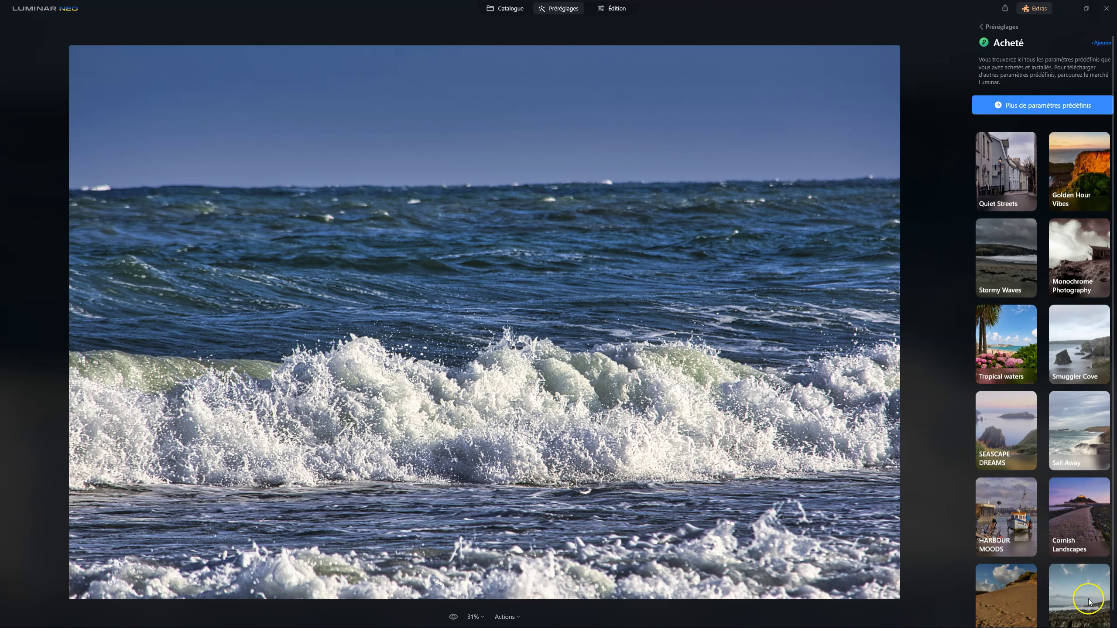
scroll(982, 277, "down", 1)
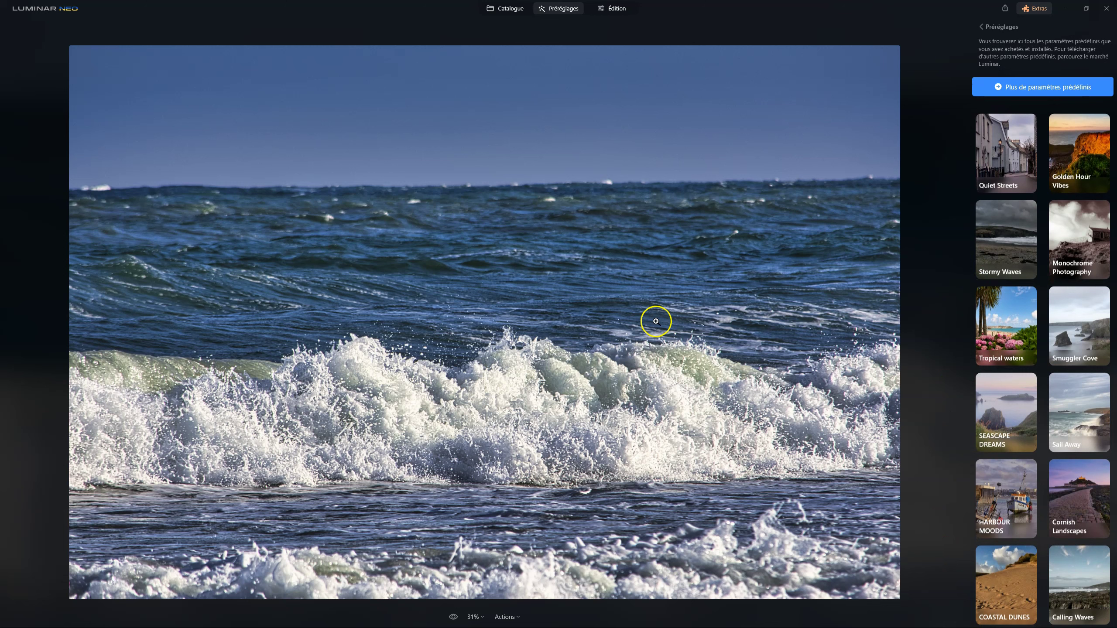